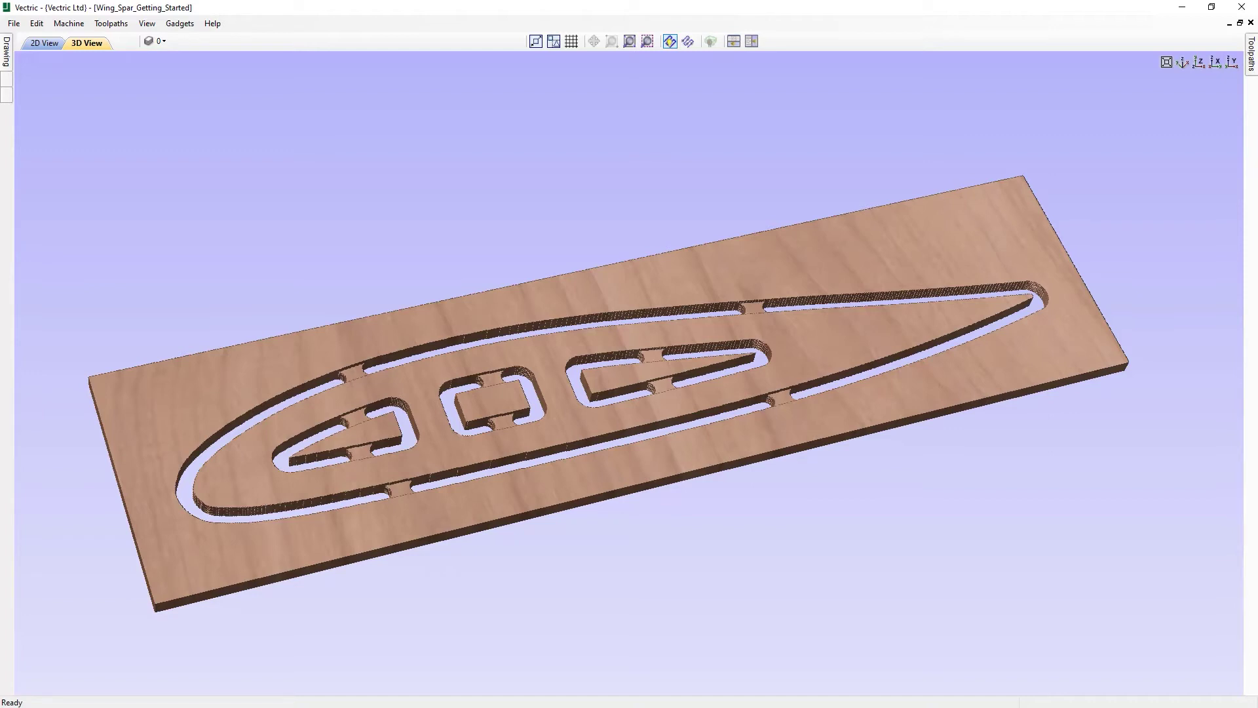
Close the open wing spar job and create a new file.
{"action": "left_click", "coordinate": [13, 24]}
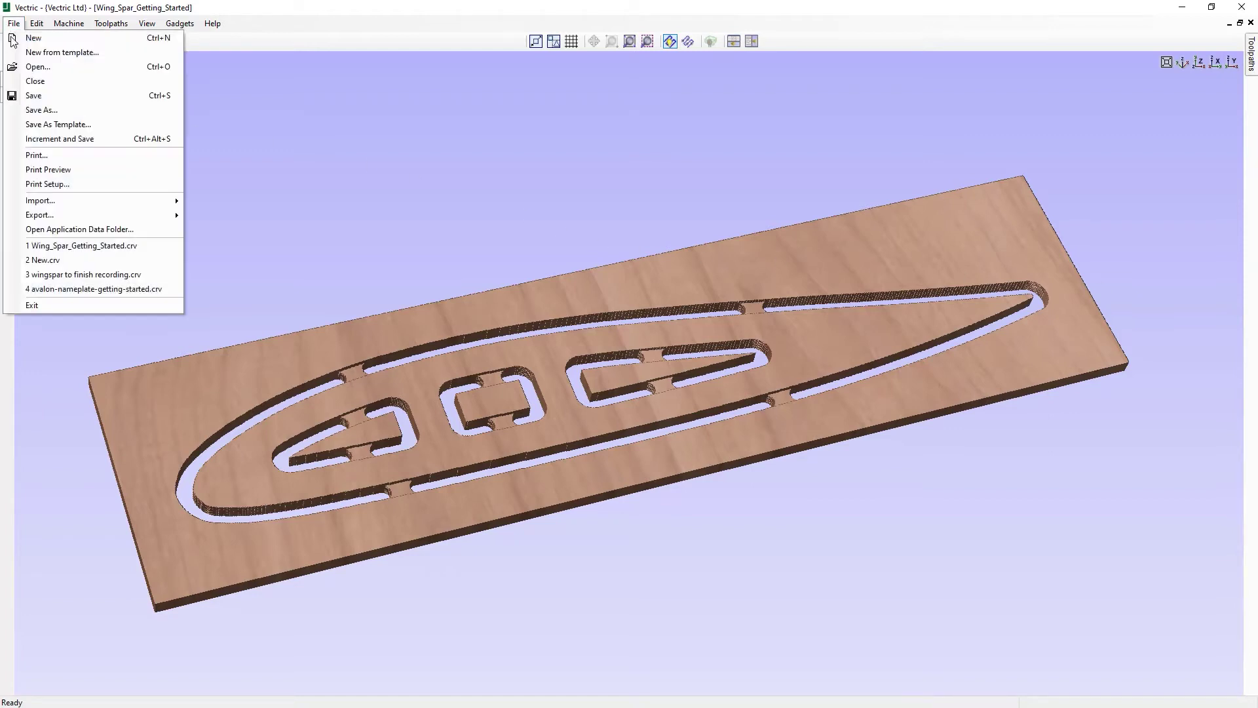
{"action": "left_click", "coordinate": [50, 81]}
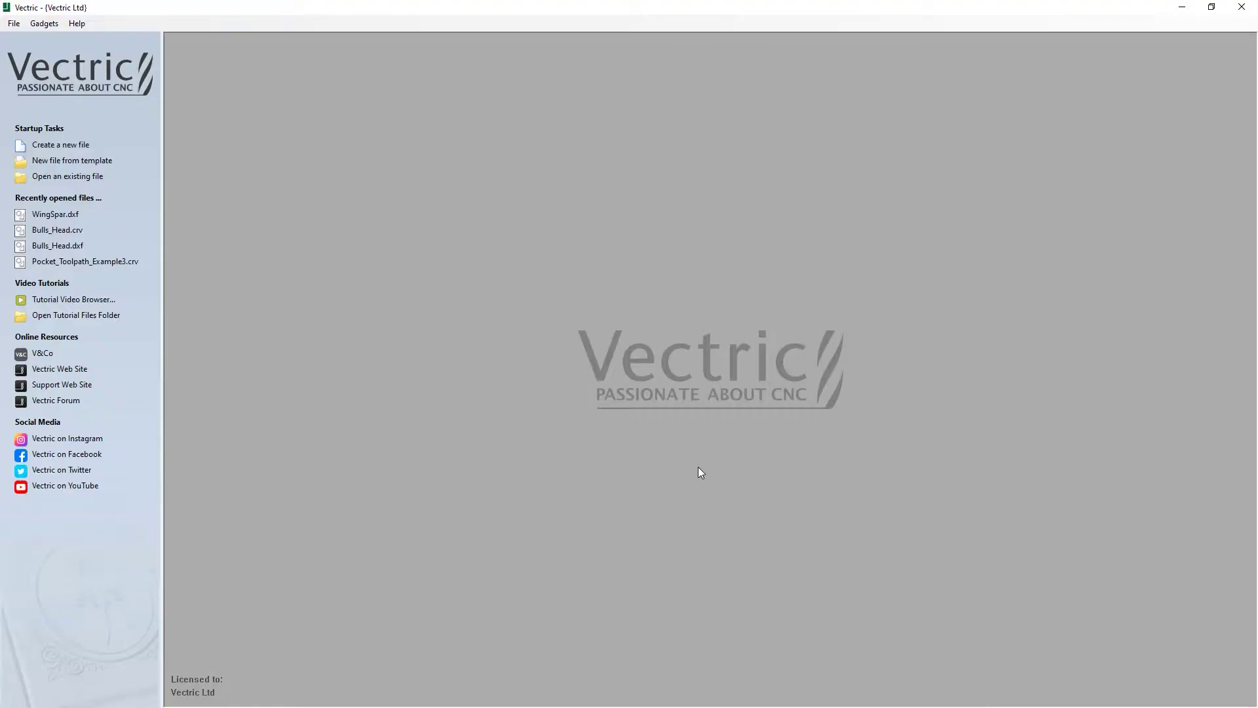
{"action": "left_click", "coordinate": [82, 144]}
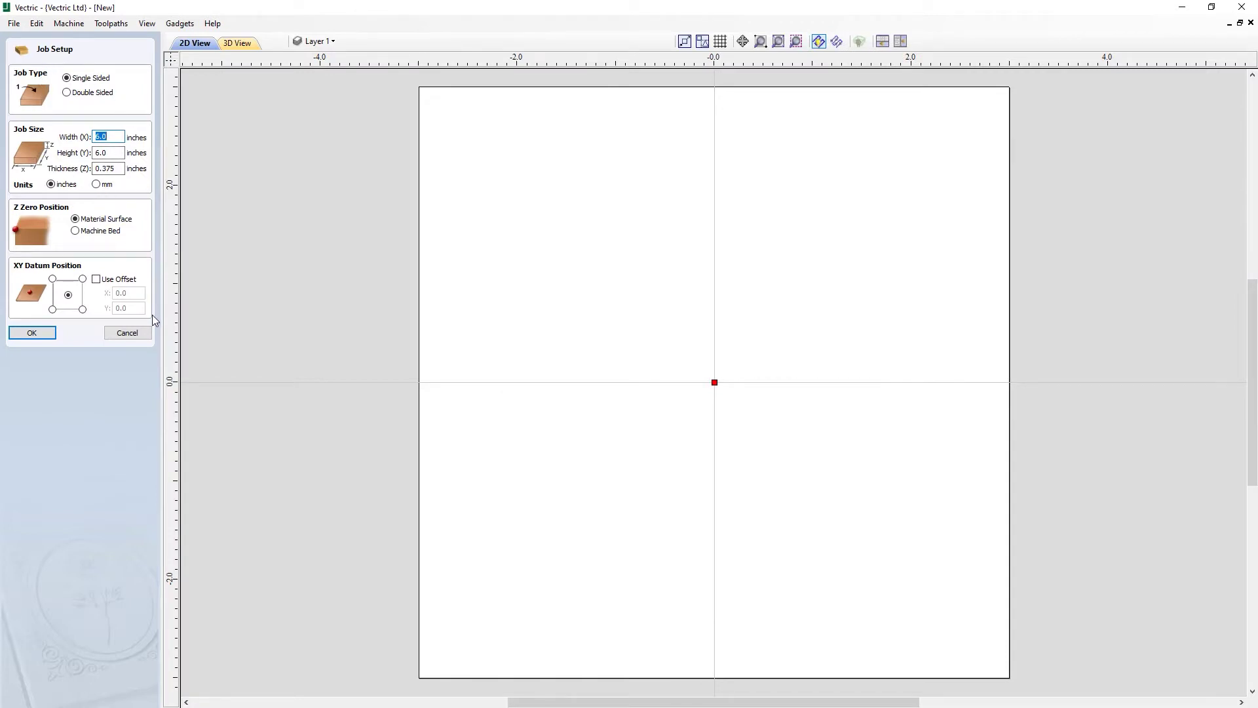
Define a single-sided job 8 inches wide, 2 inches high and 0.125 inches thick.
{"action": "left_click", "coordinate": [91, 81]}
{"action": "left_click_drag", "start_coordinate": [111, 136], "coordinate": [76, 129]}
{"action": "type", "text": "8"}
{"action": "key", "text": "Tab"}
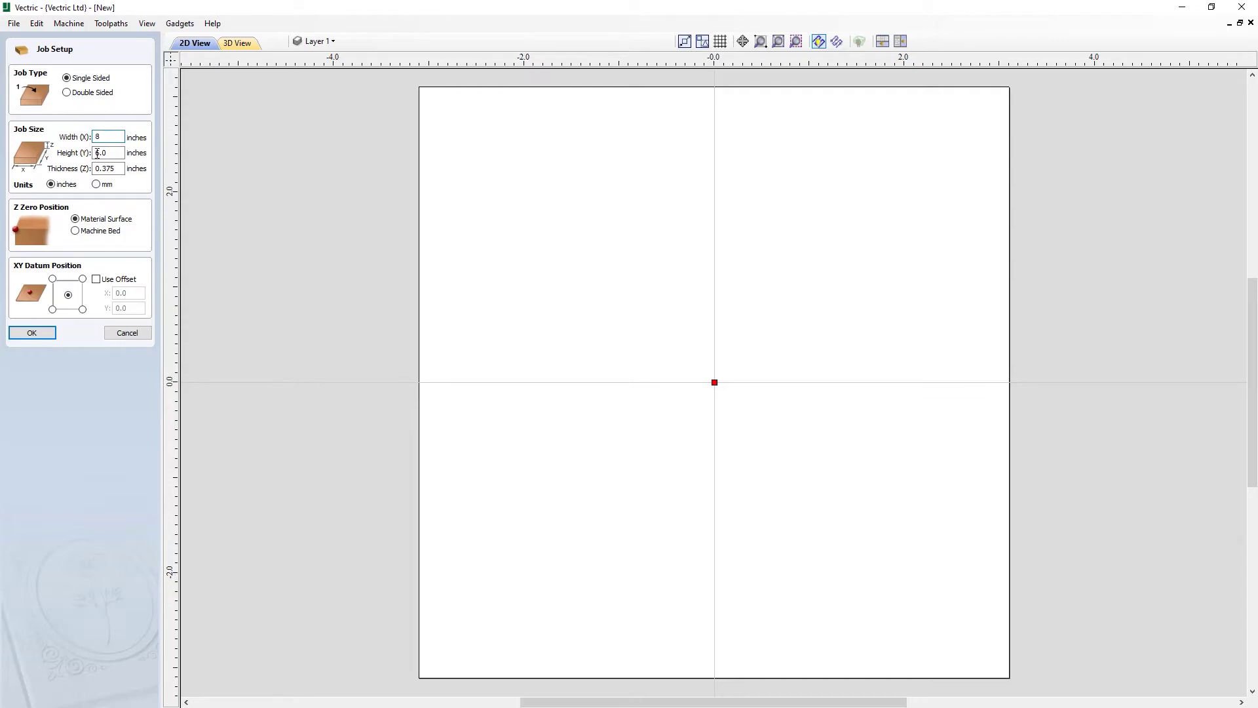
{"action": "type", "text": "2"}
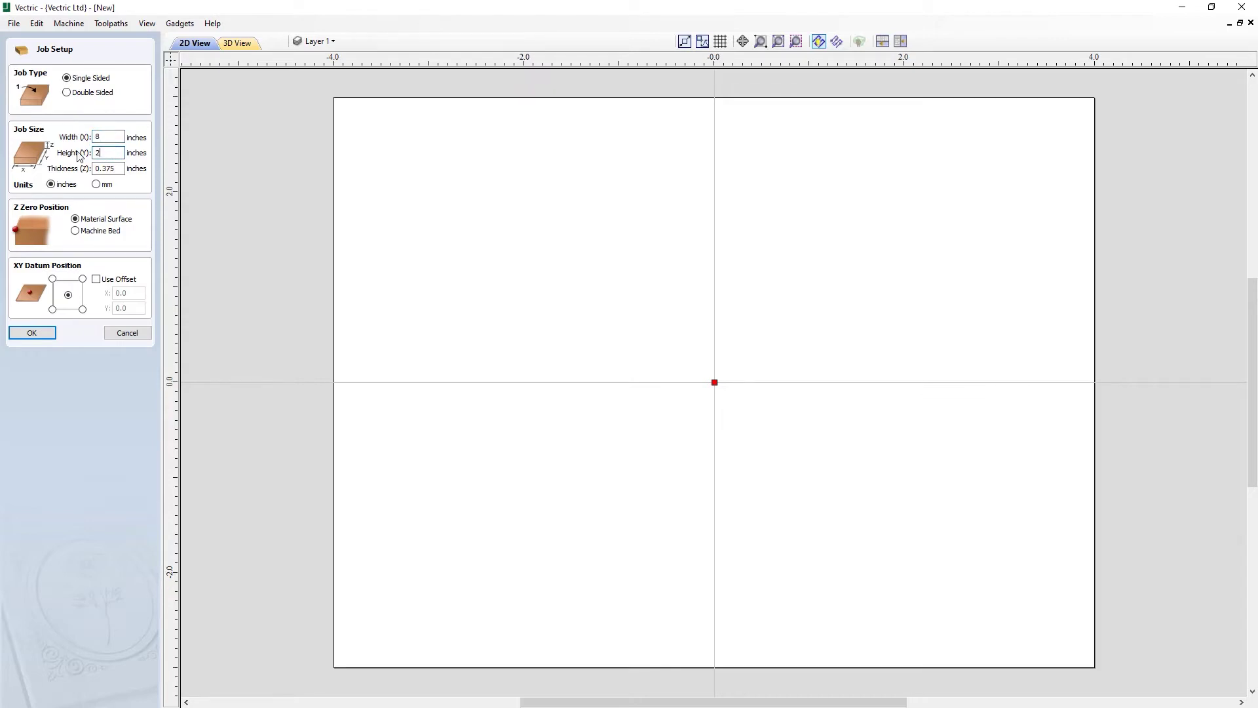
{"action": "key", "text": "Tab"}
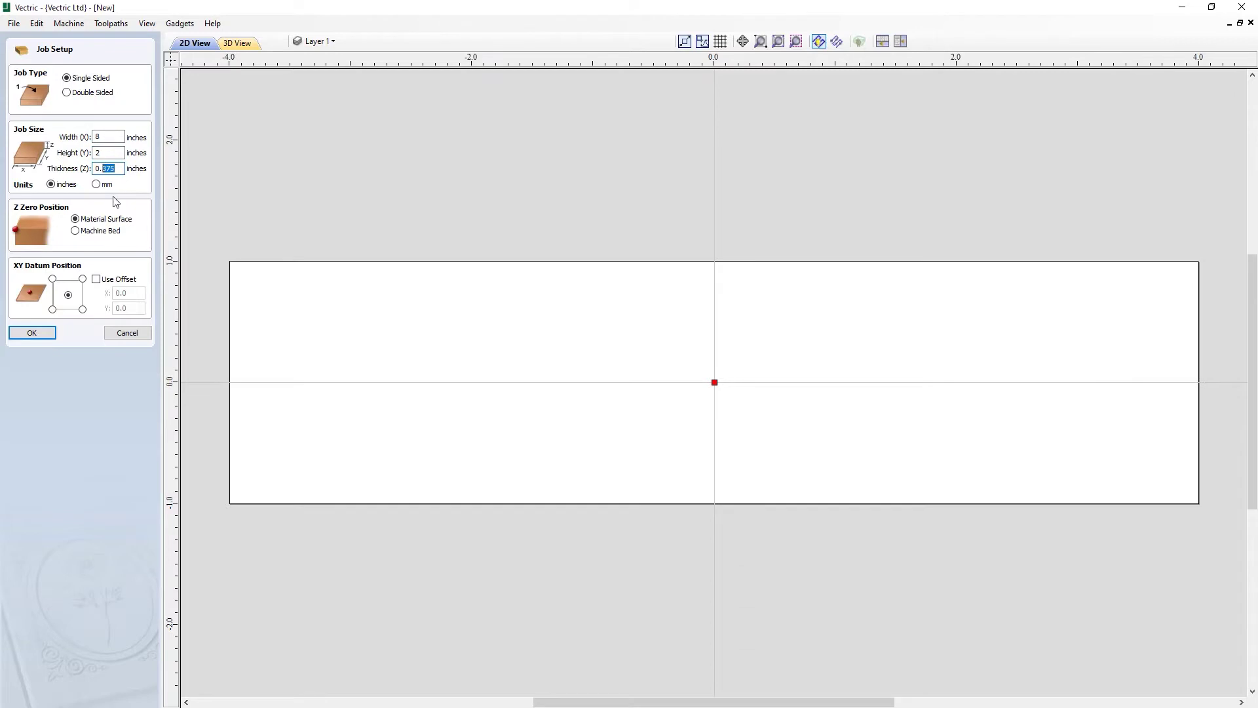
{"action": "type", "text": "12"}
Use inches with Z zero on the material surface, place the XY datum at the lower-left corner, and accept the job setup.
{"action": "left_click", "coordinate": [96, 185]}
{"action": "left_click", "coordinate": [51, 185]}
{"action": "left_click", "coordinate": [102, 231]}
{"action": "left_click", "coordinate": [76, 220]}
{"action": "left_click", "coordinate": [52, 309]}
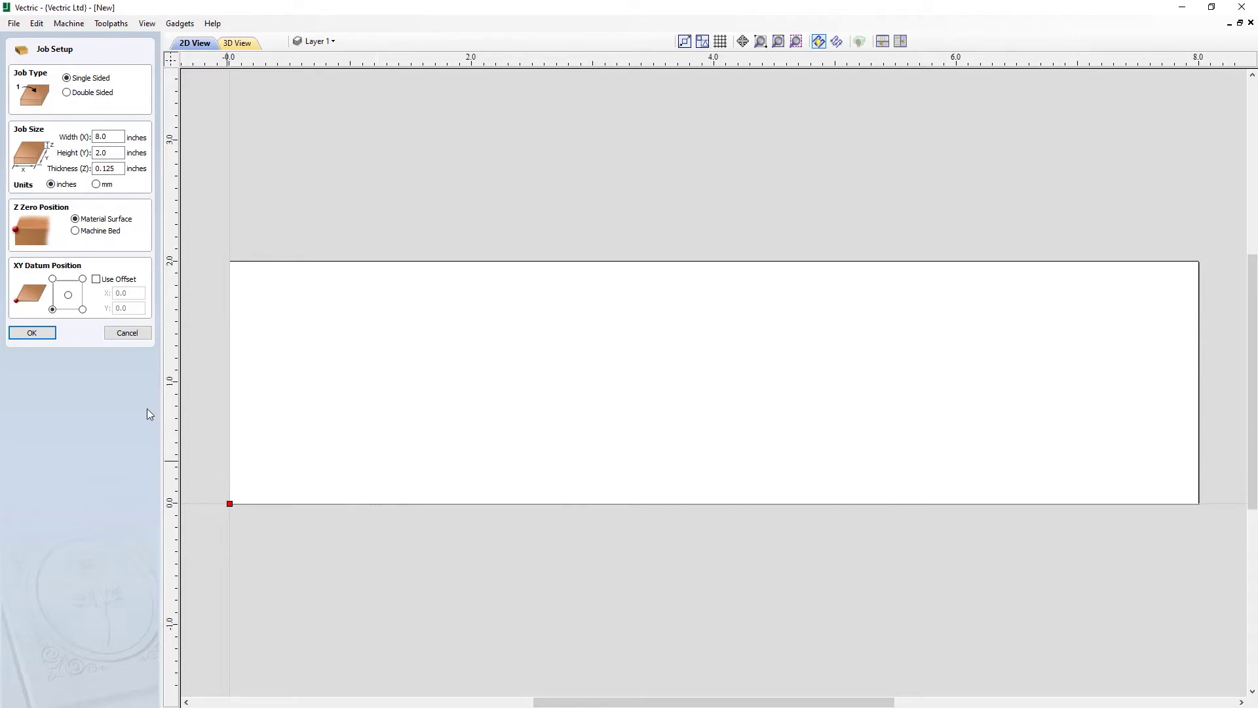
{"action": "left_click", "coordinate": [33, 334]}
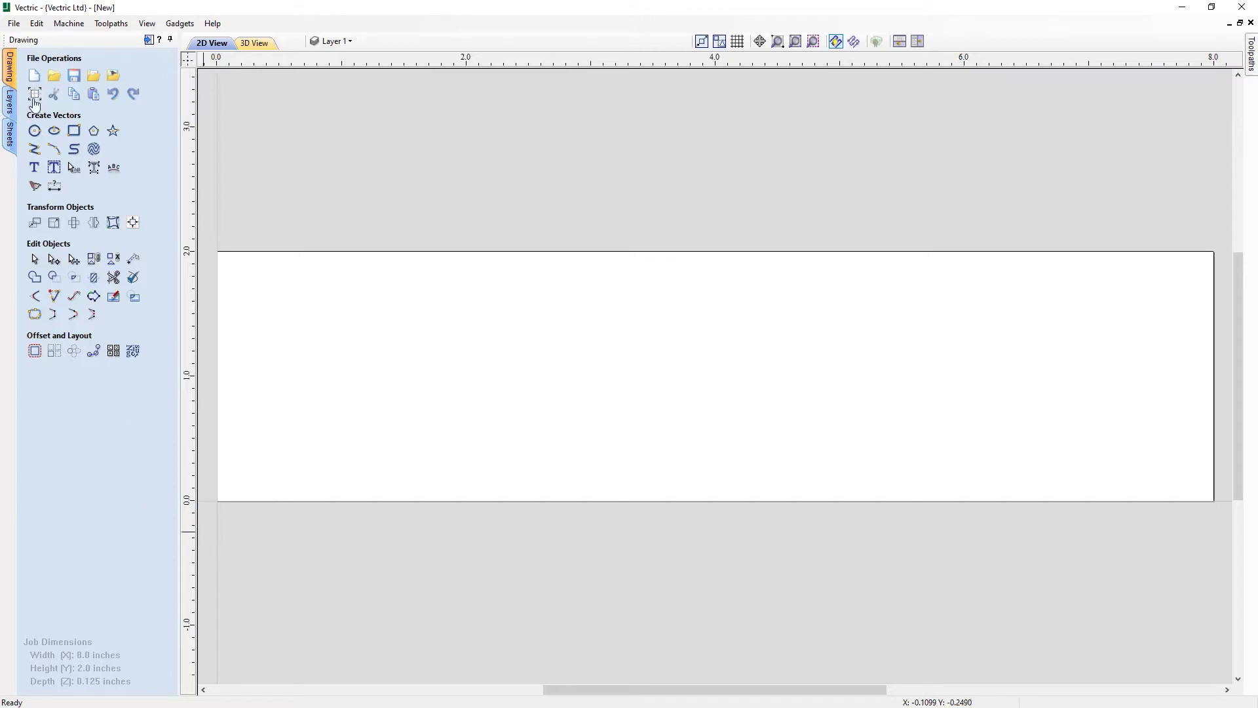
Import the vectors from WingSpar.dxf into the job.
{"action": "left_click", "coordinate": [95, 75]}
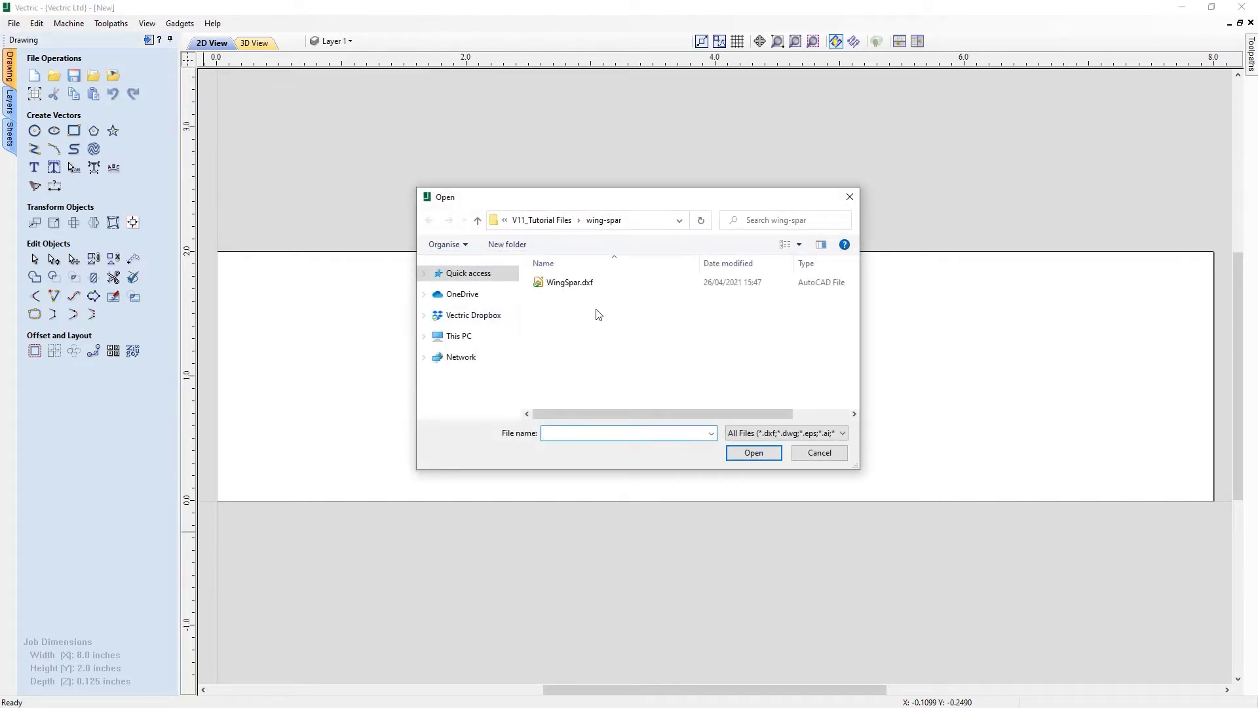
{"action": "left_click", "coordinate": [580, 290]}
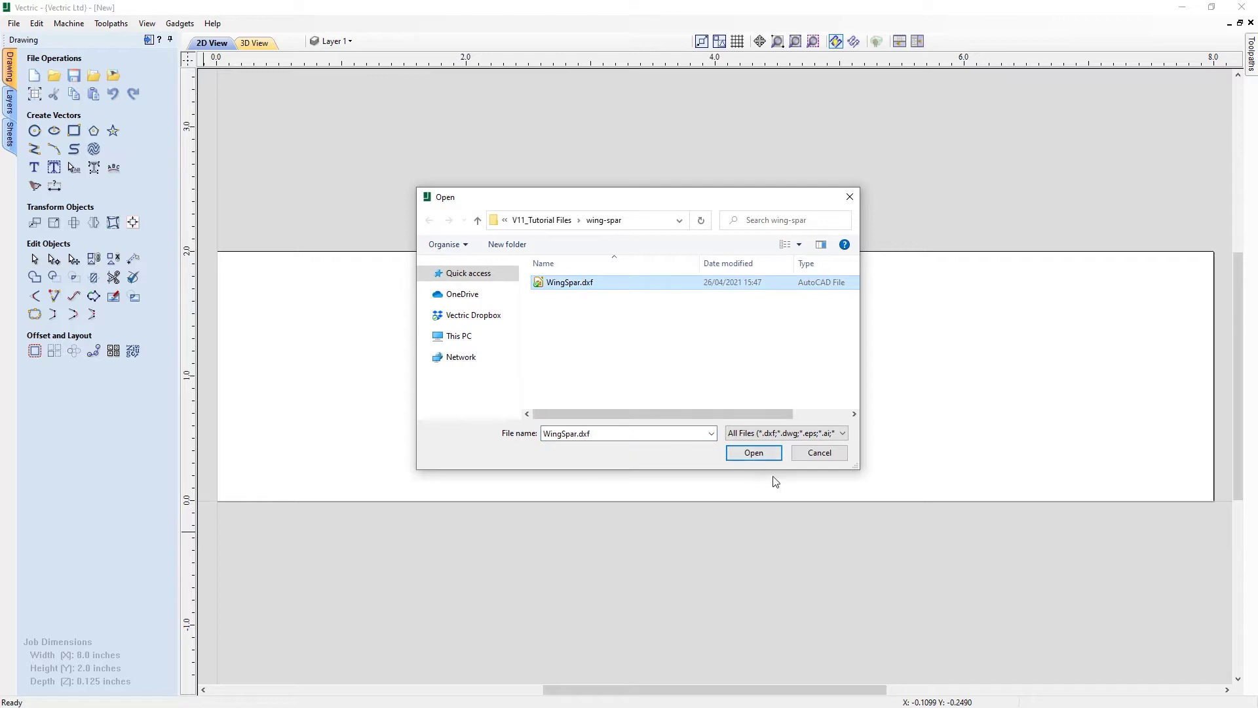
{"action": "left_click", "coordinate": [754, 452]}
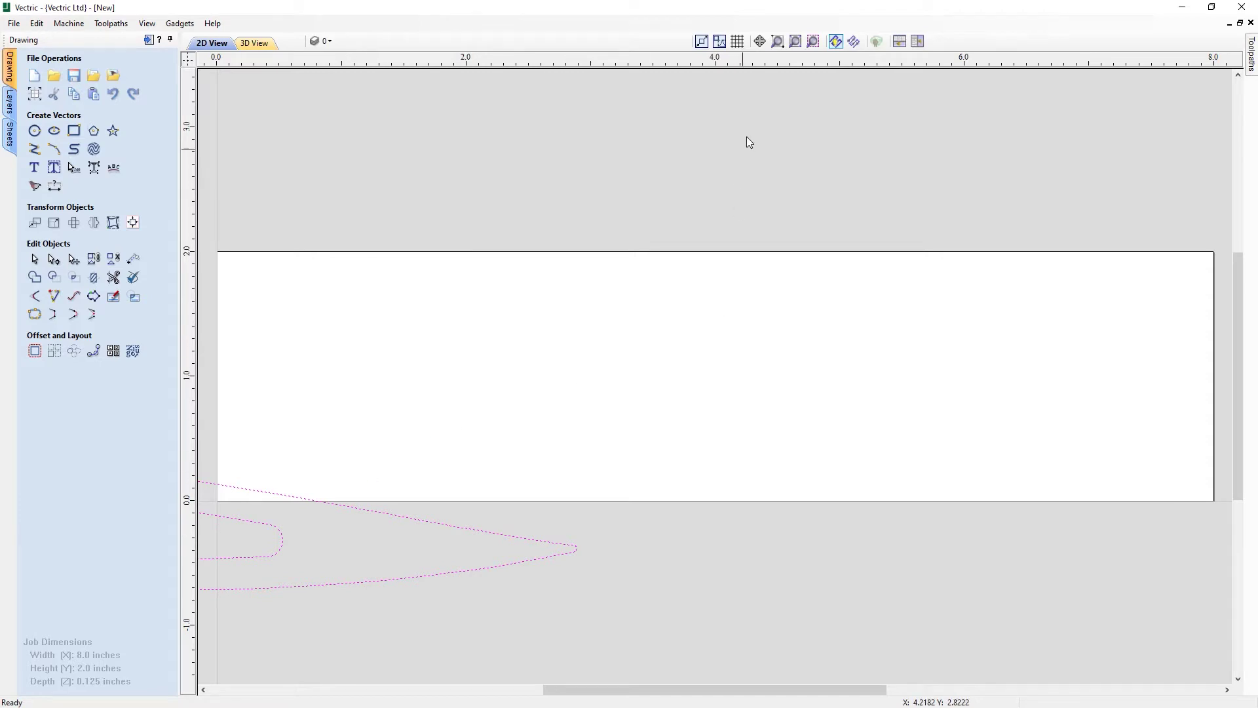
{"action": "left_click", "coordinate": [797, 43]}
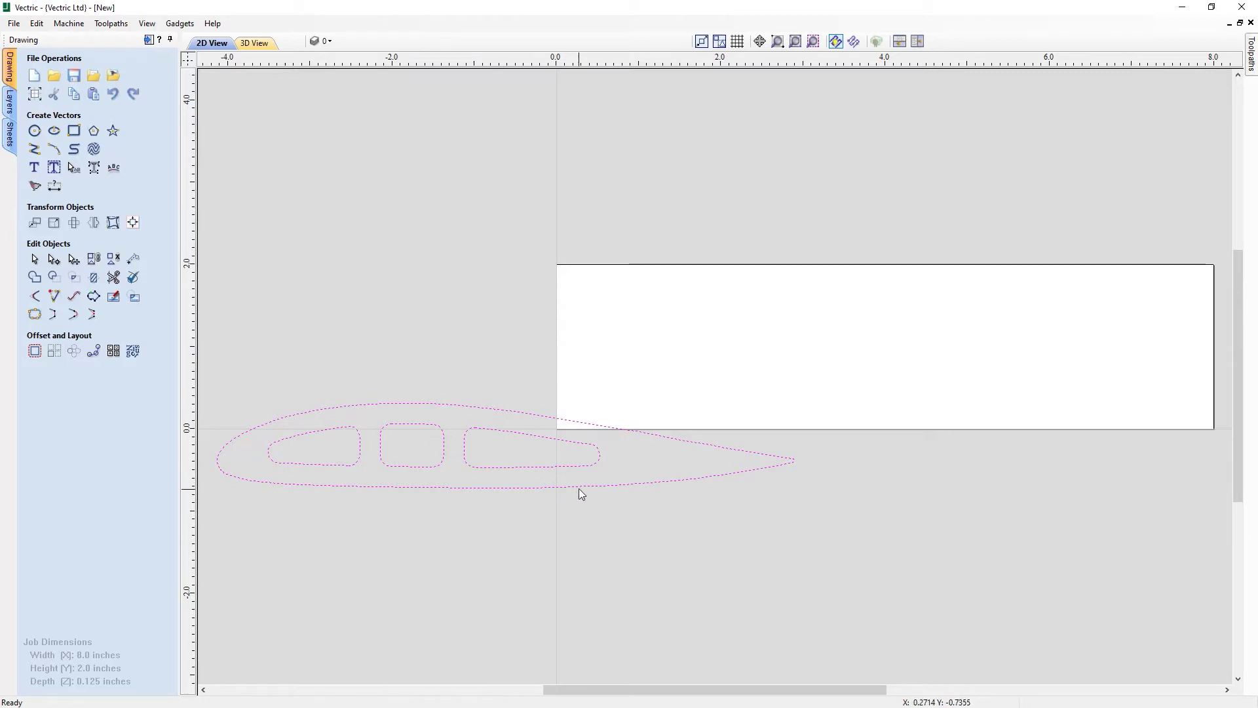
Center the imported wing spar vectors both horizontally and vertically in the material.
{"action": "left_click", "coordinate": [134, 224]}
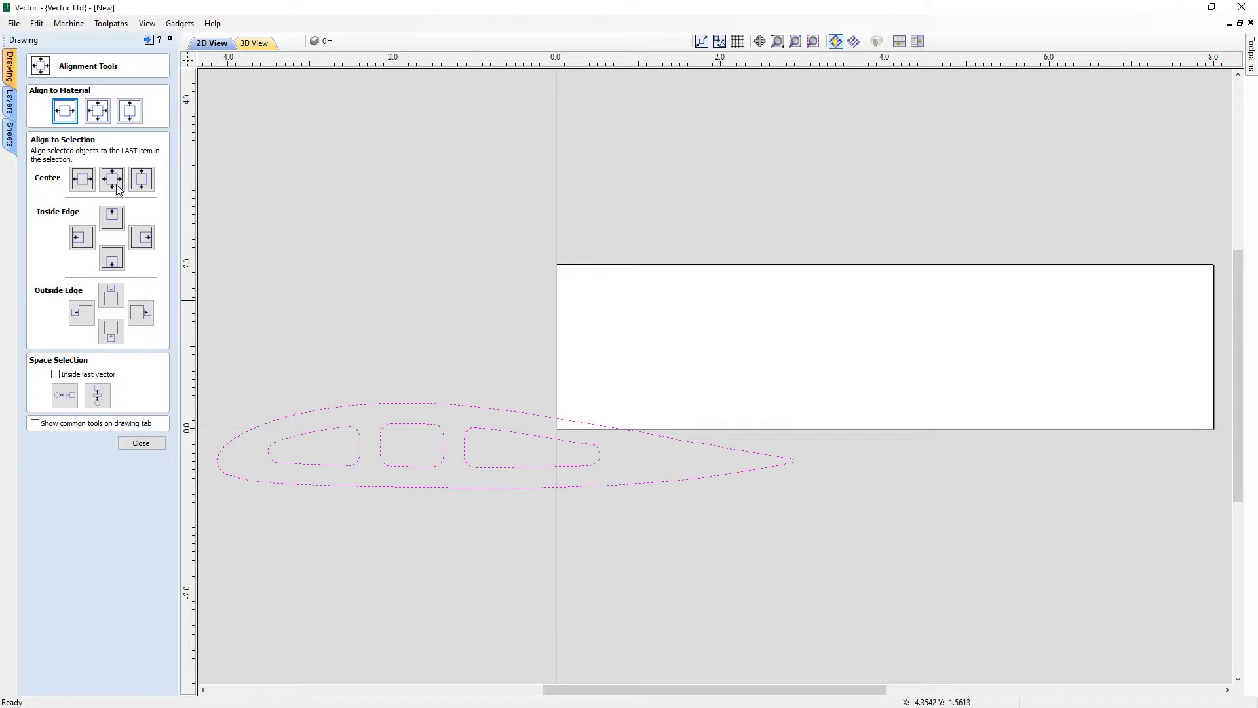
{"action": "left_click", "coordinate": [98, 113]}
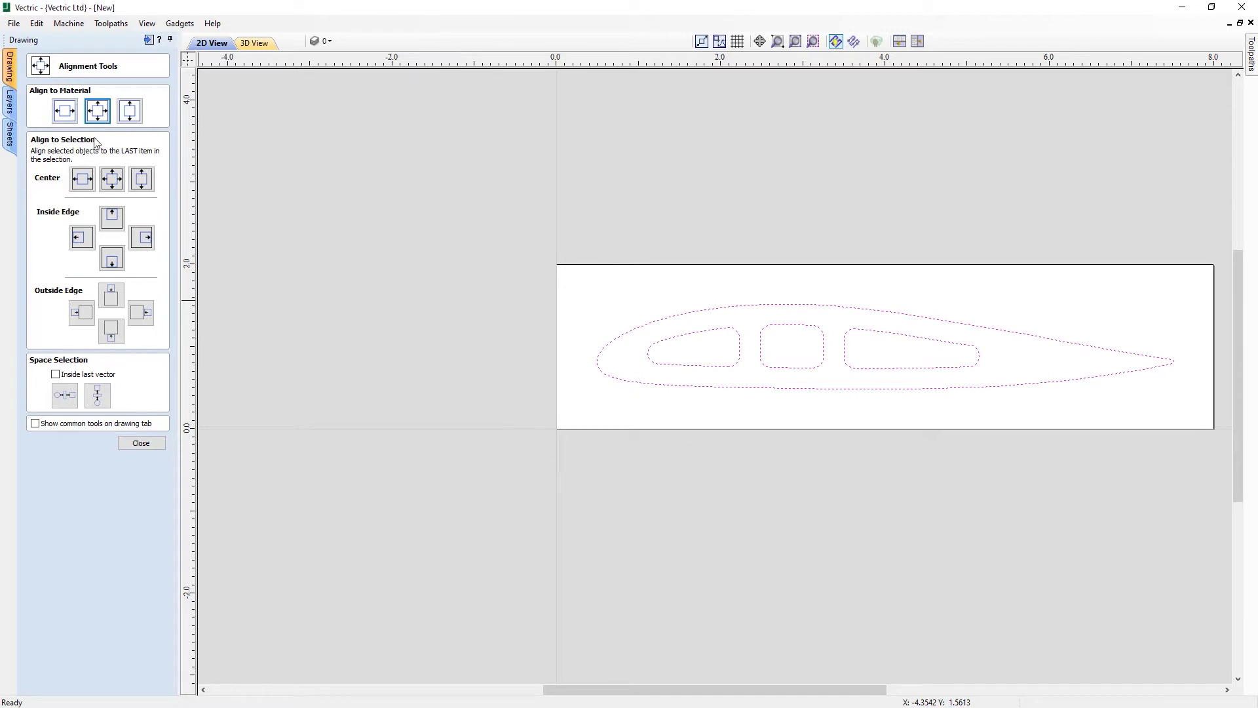
{"action": "left_click", "coordinate": [140, 443]}
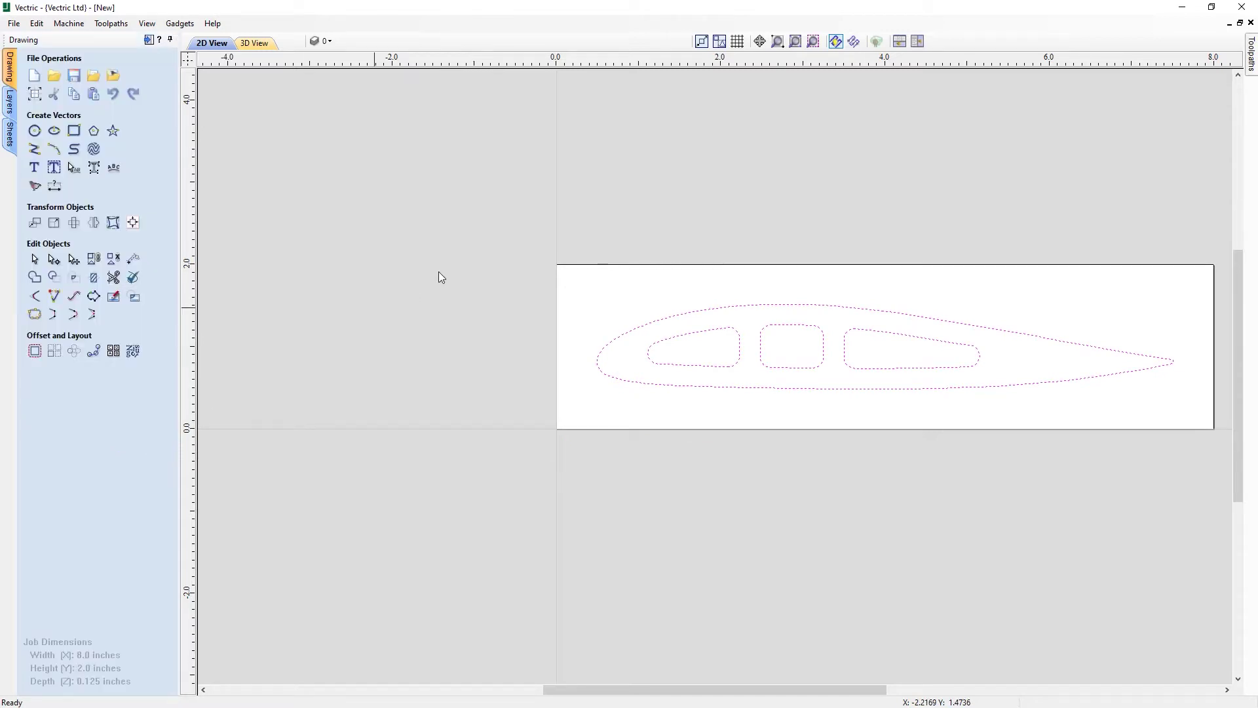
{"action": "left_click", "coordinate": [795, 41]}
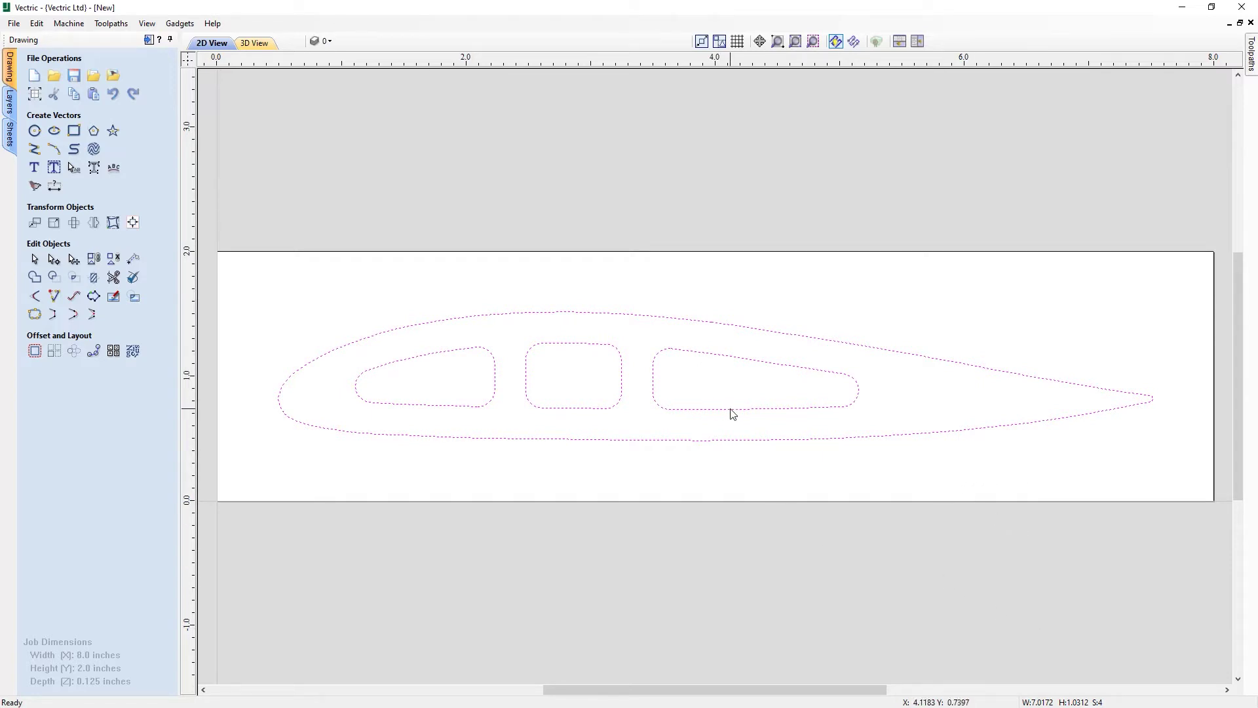
Switch to the toolpath layout, then review and accept the sheet's material setup.
{"action": "left_click", "coordinate": [149, 41]}
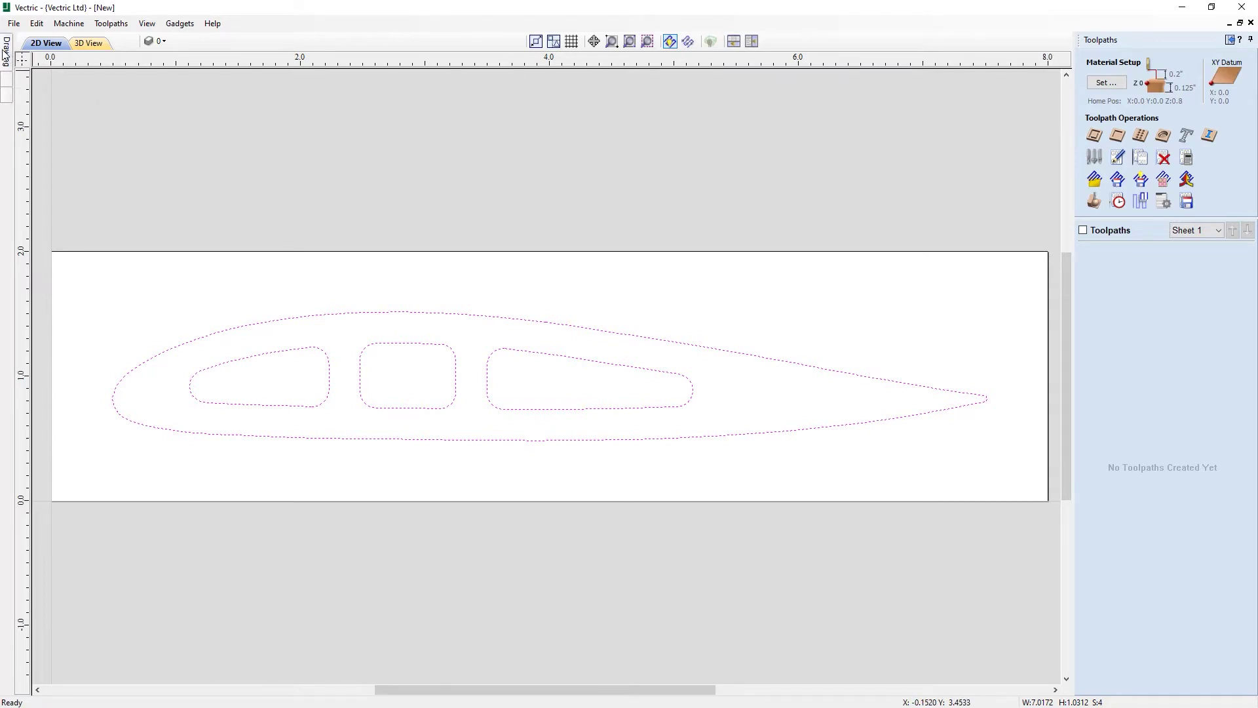
{"action": "mouse_move", "coordinate": [5, 56]}
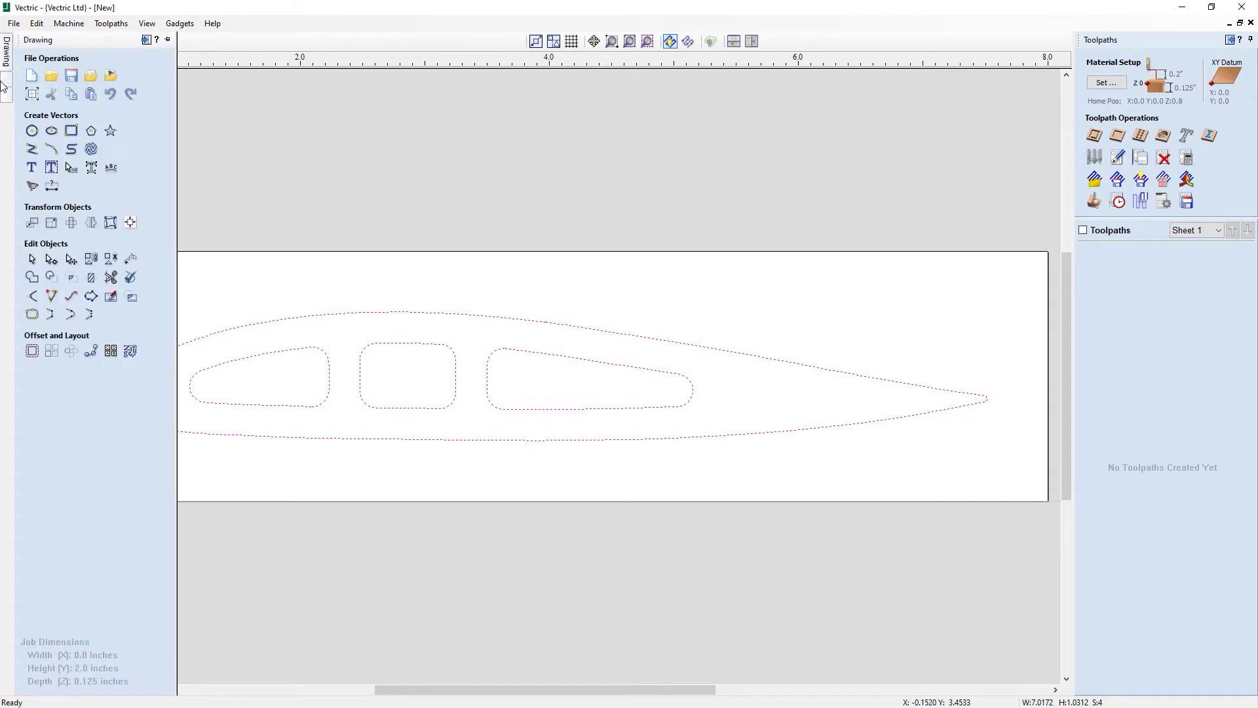
{"action": "mouse_move", "coordinate": [4, 86]}
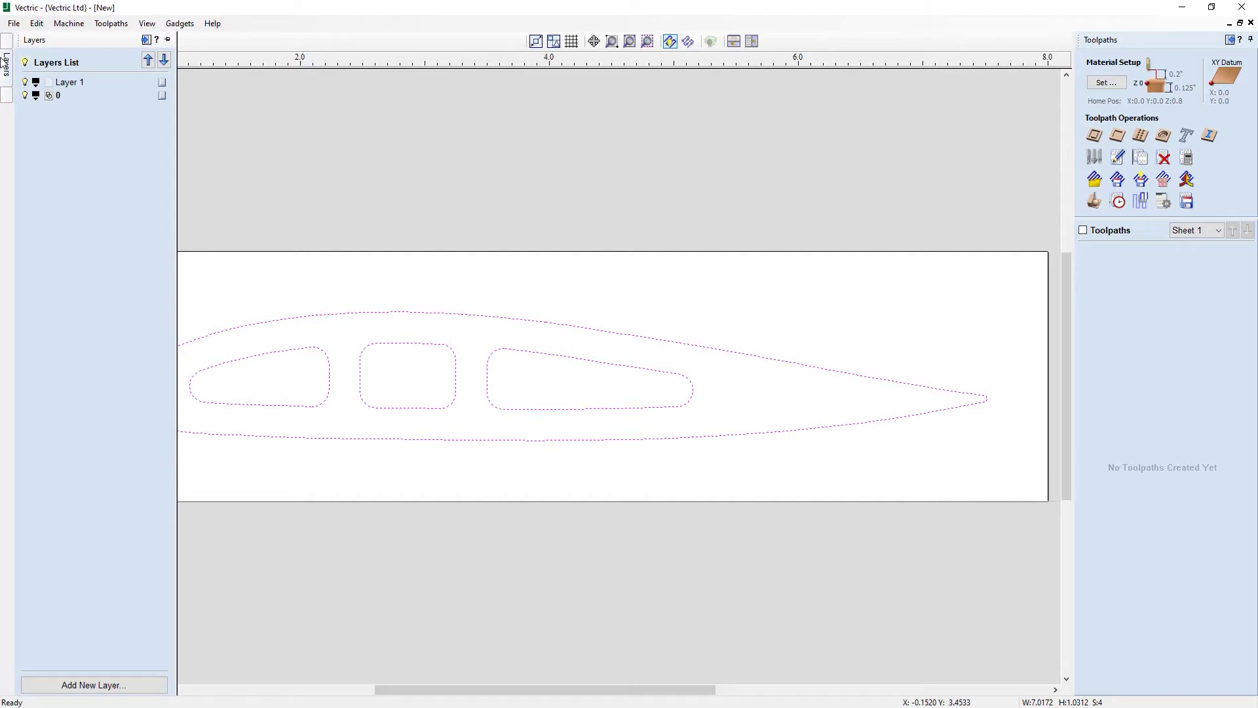
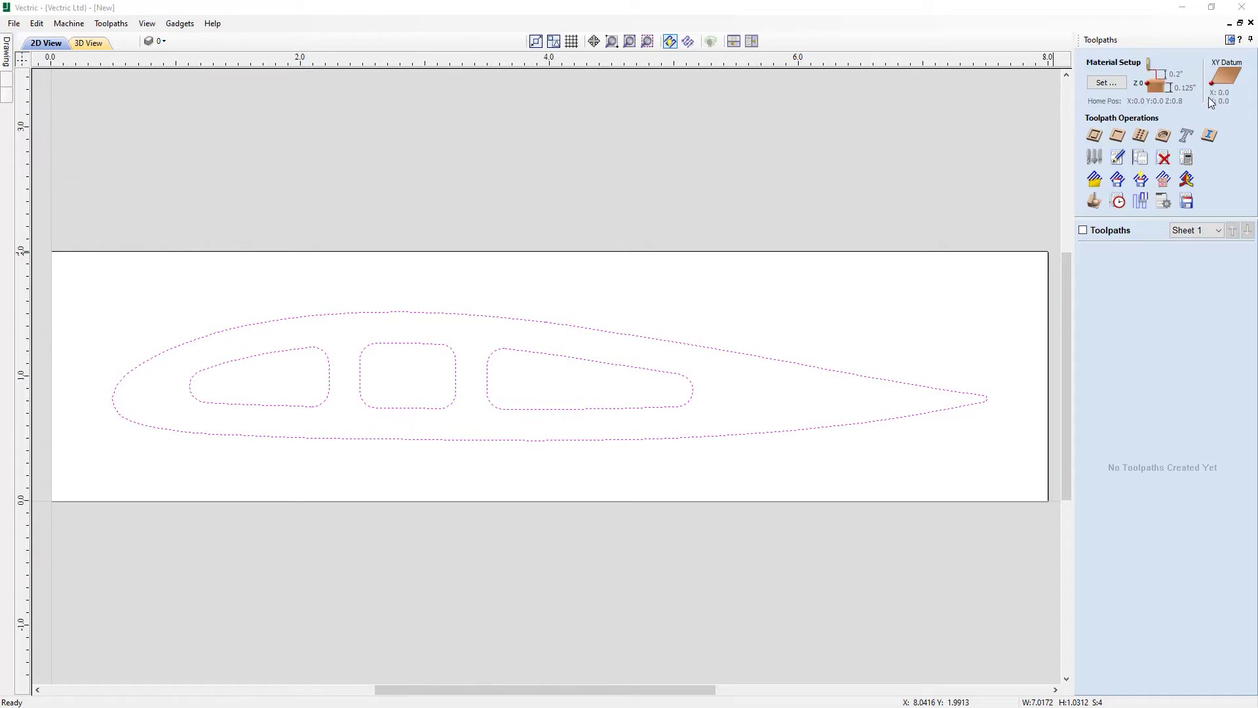
{"action": "left_click", "coordinate": [1107, 83]}
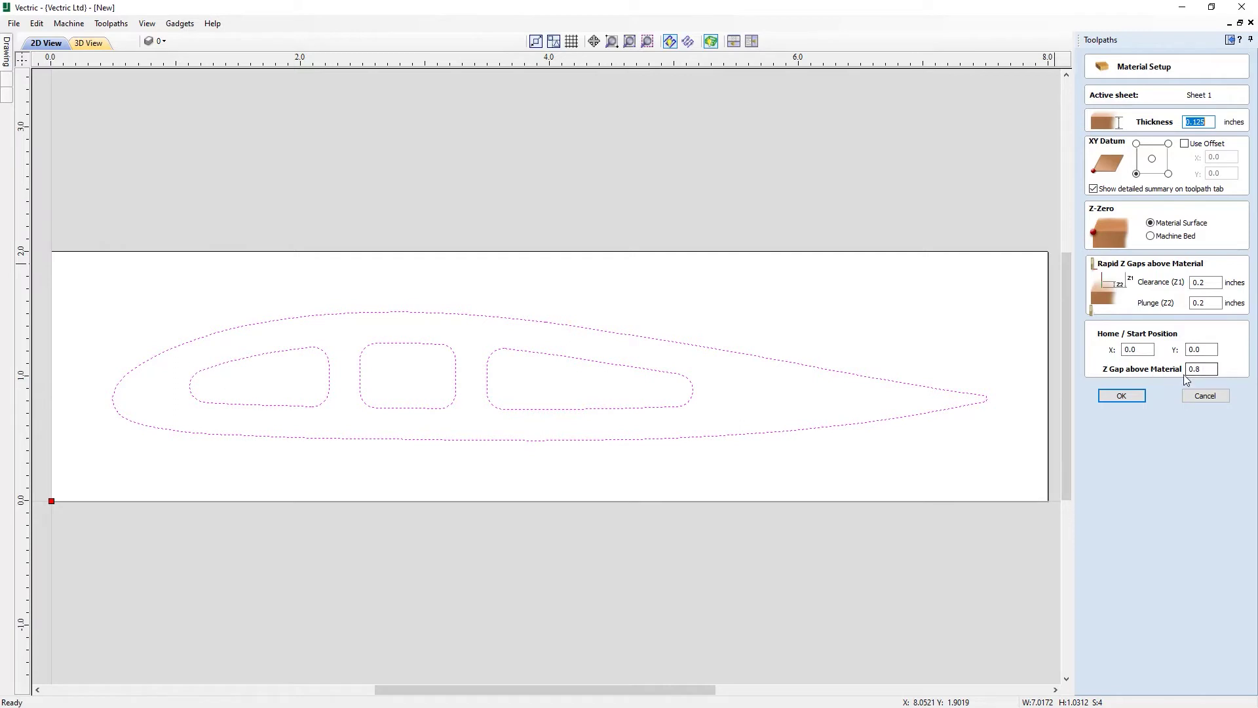
{"action": "left_click", "coordinate": [1121, 395]}
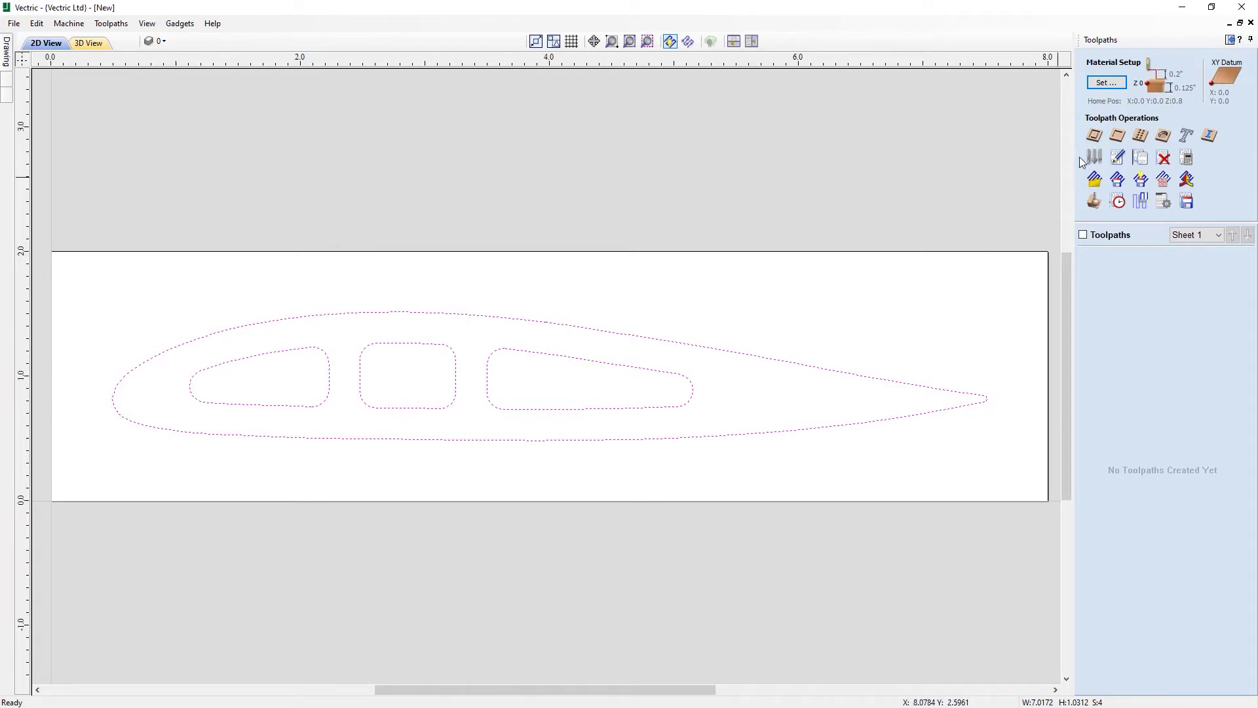
Start a 2D profile toolpath for the wing spar vectors with a cut depth of 0.125 inches.
{"action": "left_click", "coordinate": [1092, 140]}
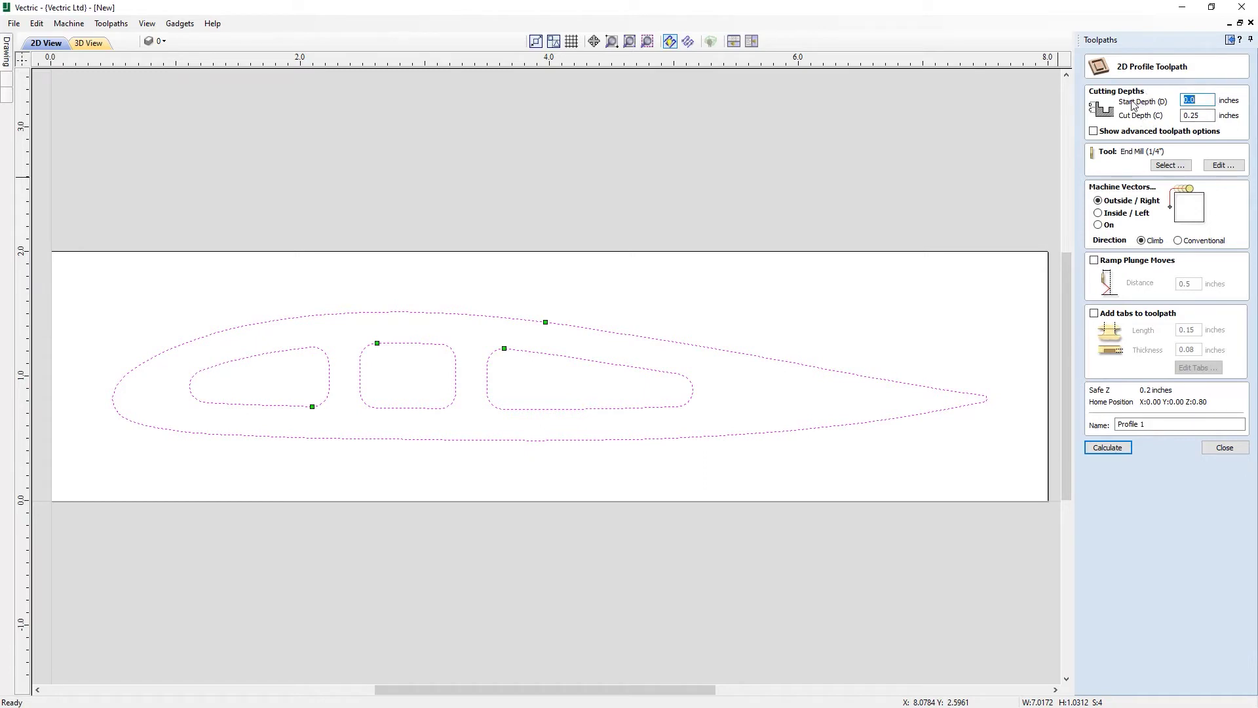
{"action": "left_click", "coordinate": [1197, 100]}
{"action": "left_click", "coordinate": [1202, 115]}
{"action": "left_click", "coordinate": [1203, 115]}
{"action": "left_click_drag", "start_coordinate": [1196, 117], "coordinate": [1173, 116]}
{"action": "type", "text": "z"}
{"action": "key", "text": "BackSpace"}
{"action": "type", "text": "0.125"}
Select the imperial End Mill (1/8") from the tool database for the profile toolpath.
{"action": "left_click", "coordinate": [1170, 166]}
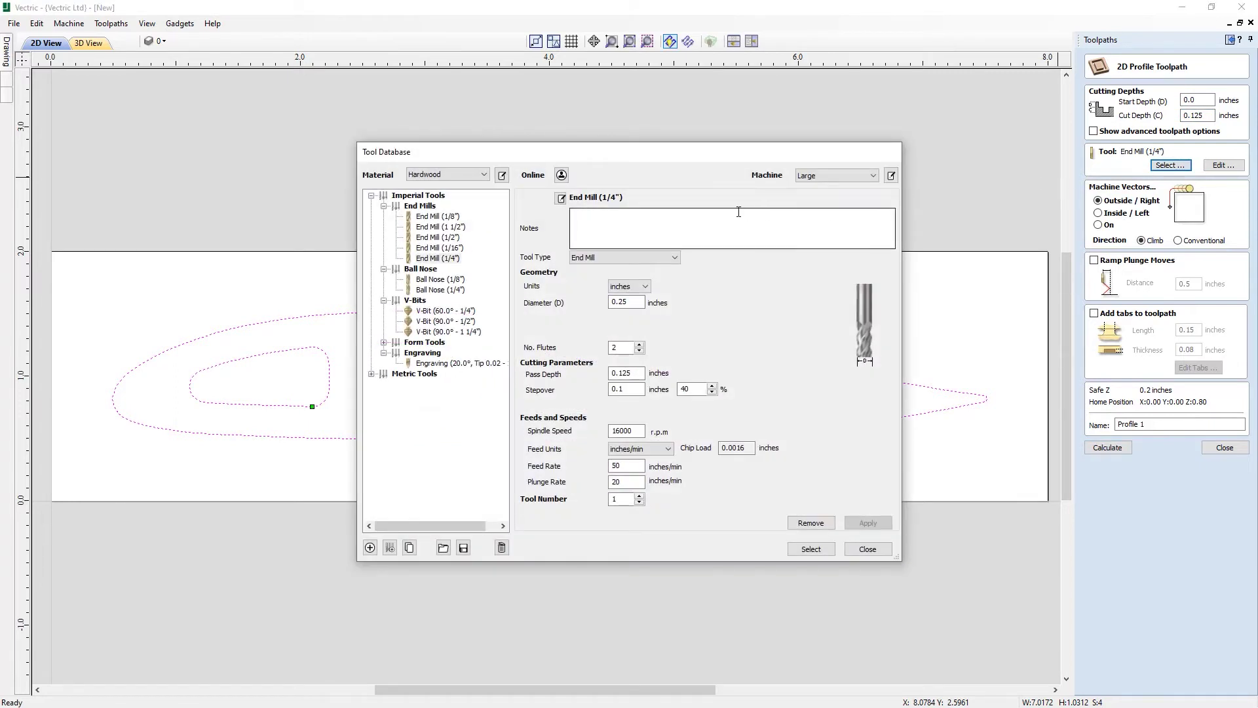
{"action": "left_click", "coordinate": [442, 221]}
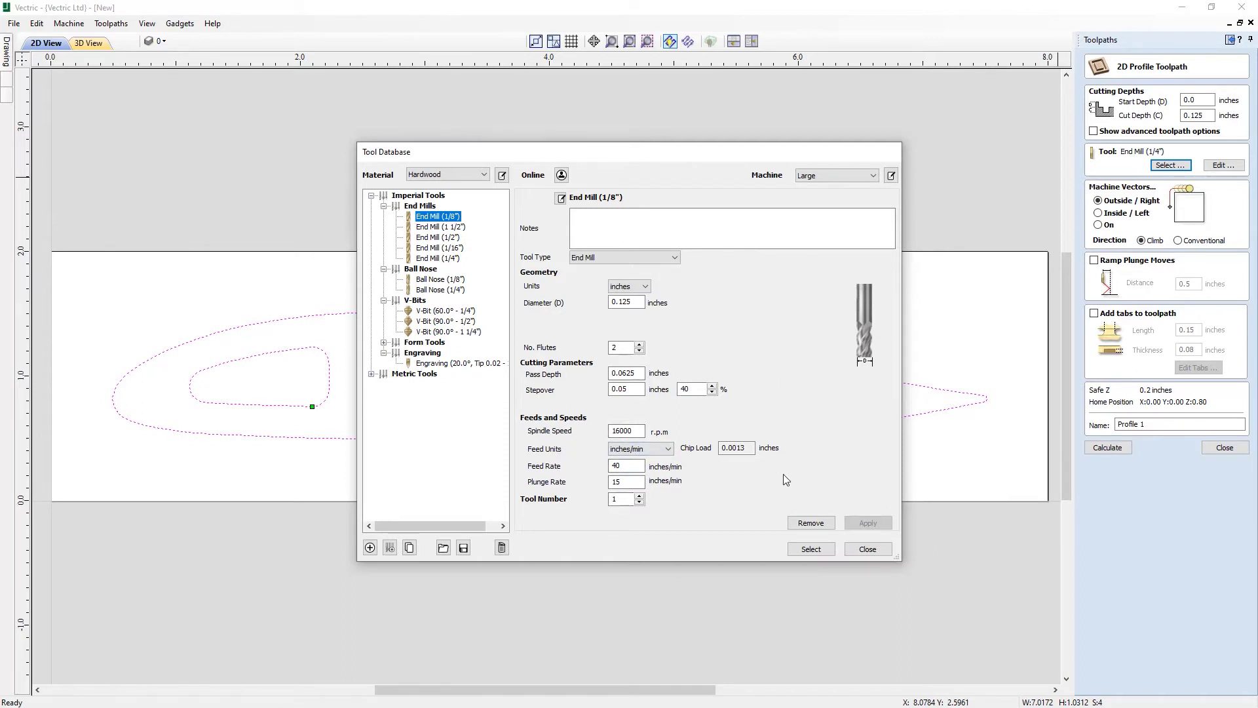
{"action": "left_click", "coordinate": [811, 549]}
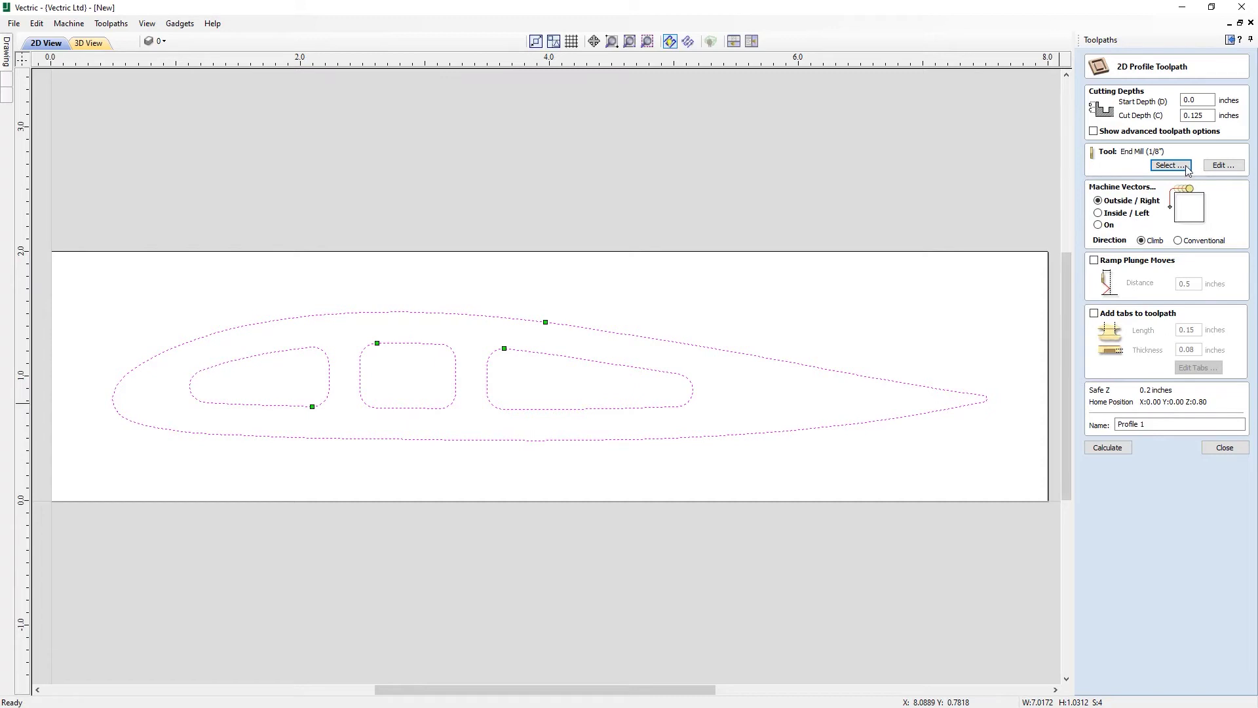
Edit the spindle speed of this toolpath's 1/8" end mill and check the tool's entry in the tool database.
{"action": "left_click", "coordinate": [1222, 166]}
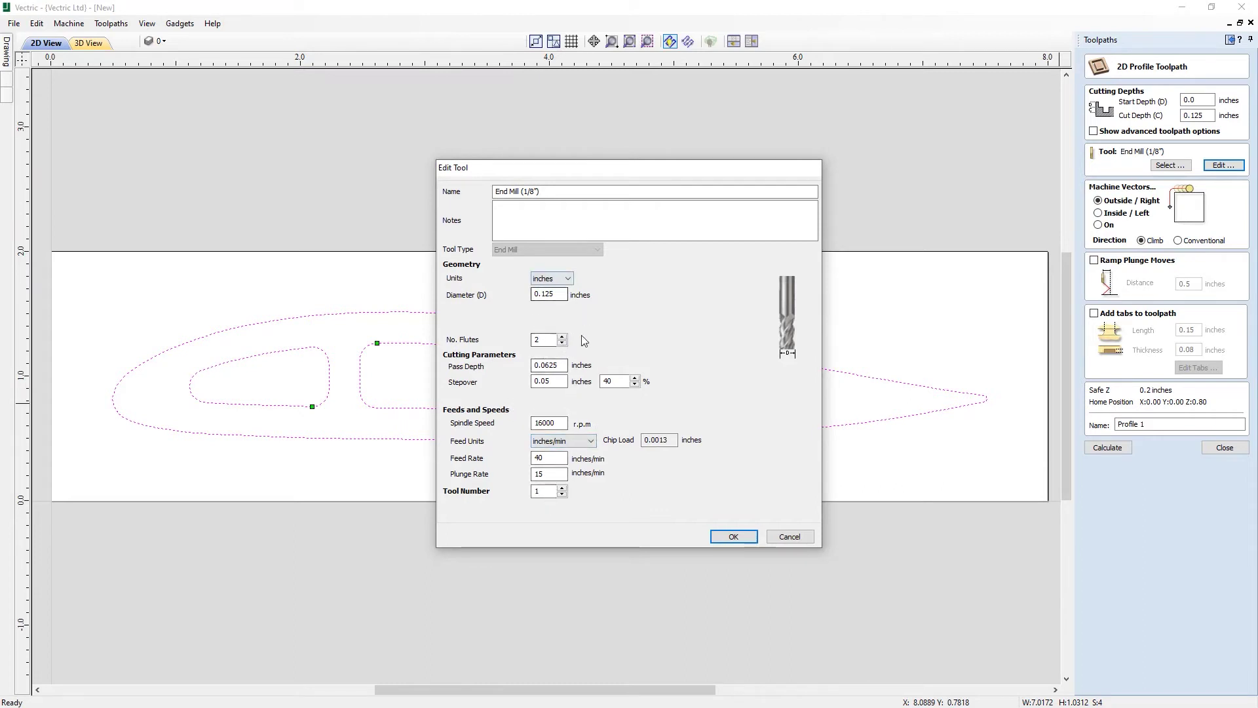
{"action": "left_click", "coordinate": [541, 424]}
{"action": "type", "text": "2"}
{"action": "left_click", "coordinate": [734, 538]}
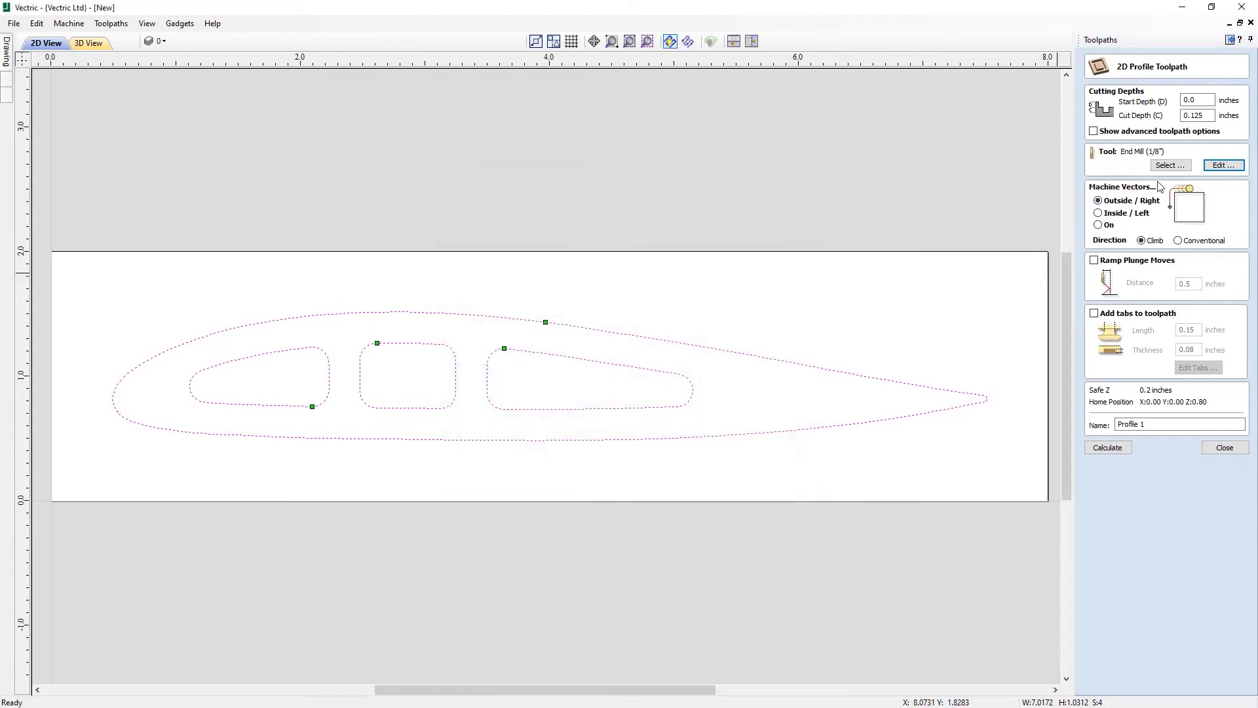
{"action": "left_click", "coordinate": [1169, 166]}
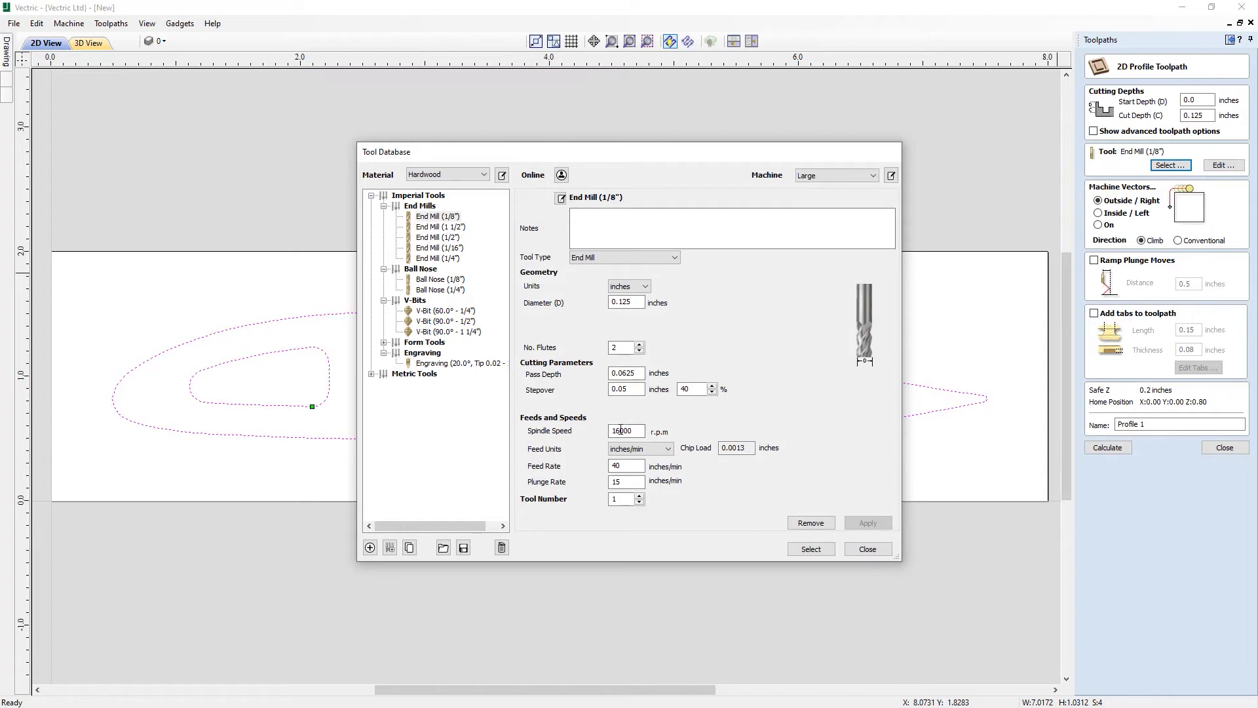
{"action": "left_click", "coordinate": [867, 548]}
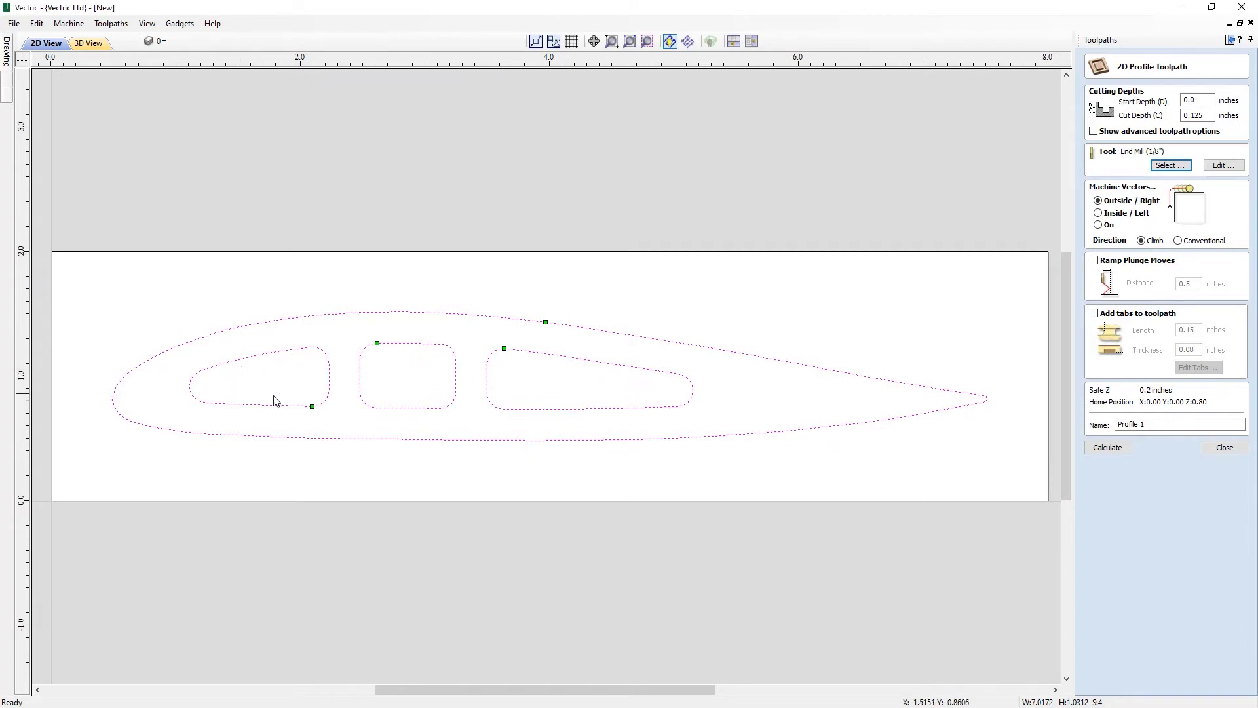
Set the profile to cut outside the vectors with ramp plunge moves, and enable tabs 0.15 inches long and 0.1 inches thick.
{"action": "left_click", "coordinate": [1111, 203]}
{"action": "left_click", "coordinate": [1094, 261]}
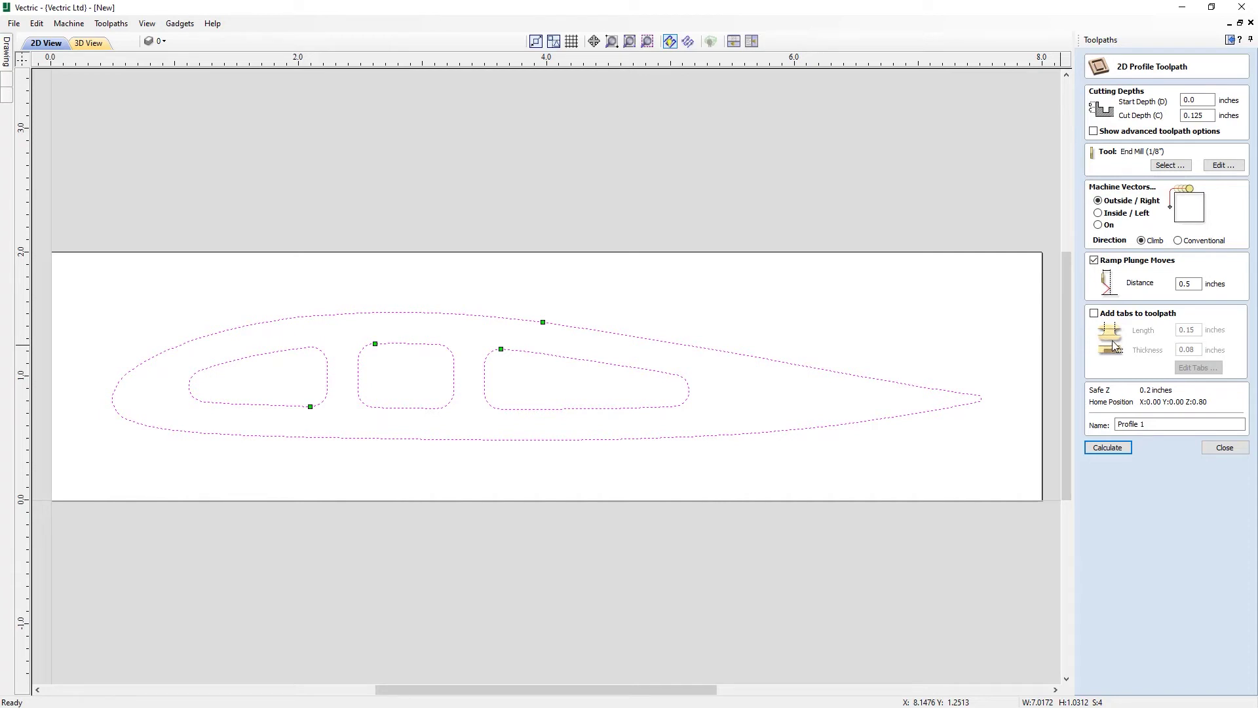
{"action": "left_click", "coordinate": [1094, 314]}
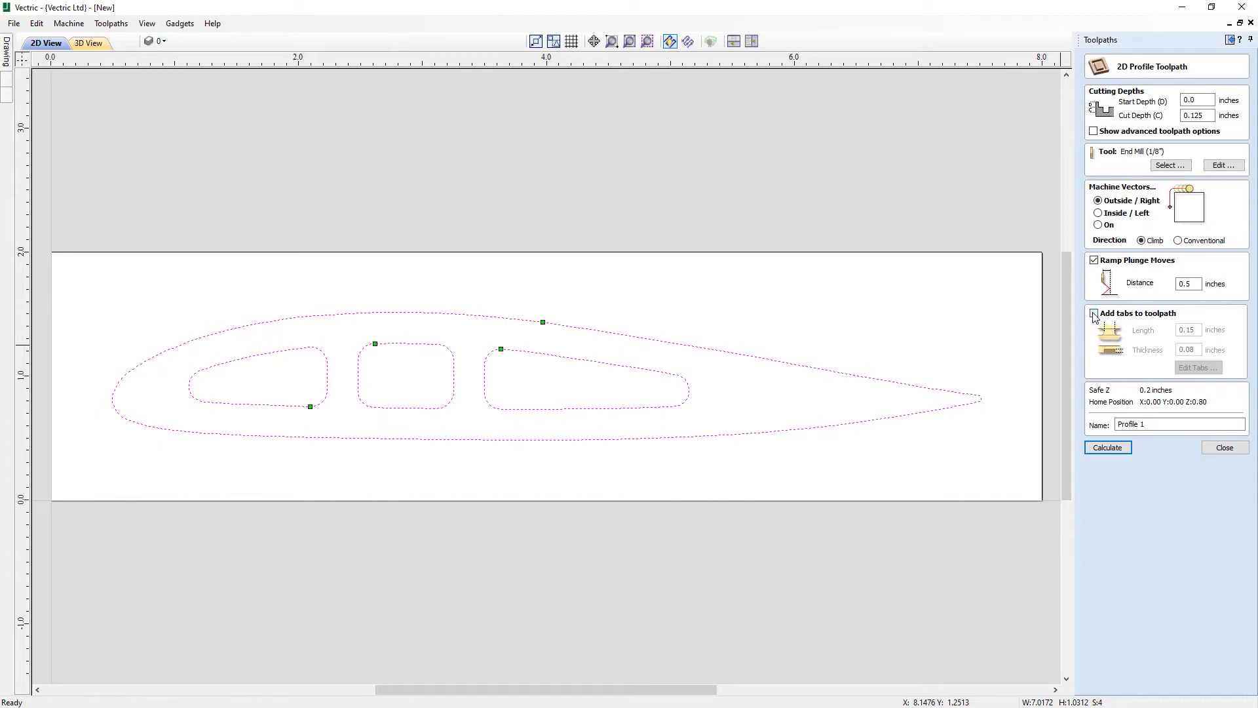
{"action": "left_click", "coordinate": [1192, 330]}
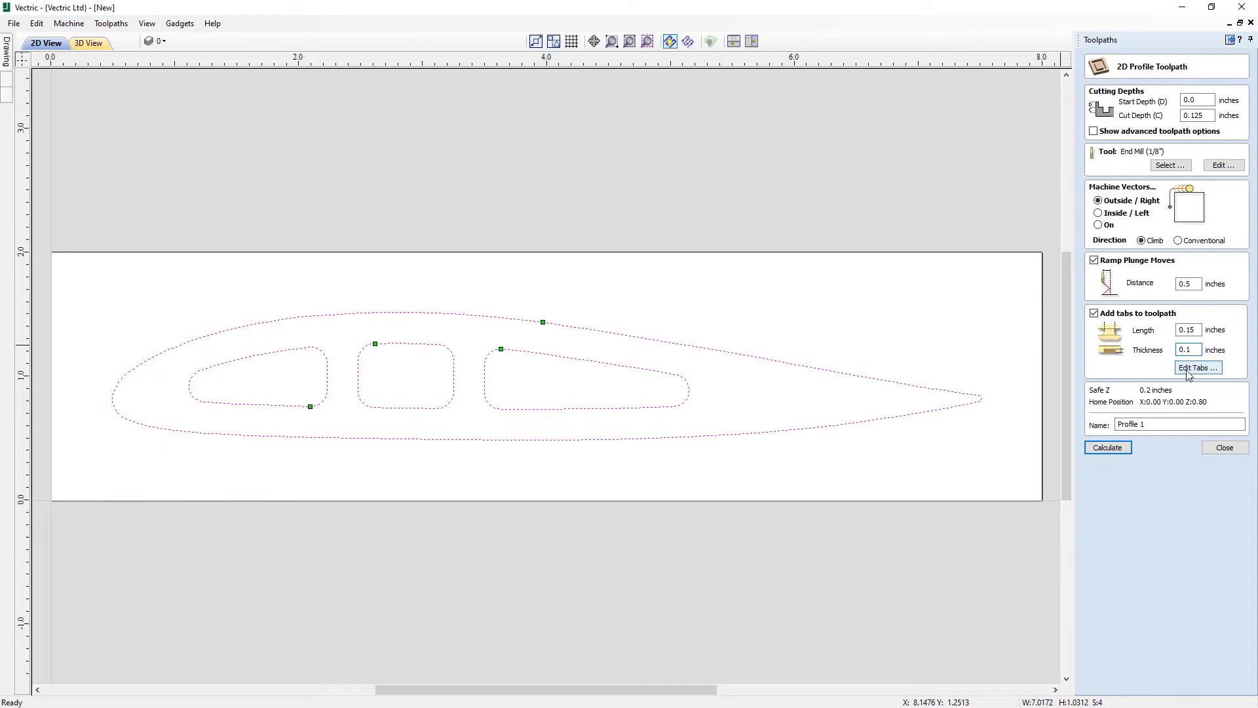
Add four tabs to the outer airfoil vector, two on the upper edge and two on the lower edge, adjusting the upper rear tab's position.
{"action": "left_click", "coordinate": [1195, 370]}
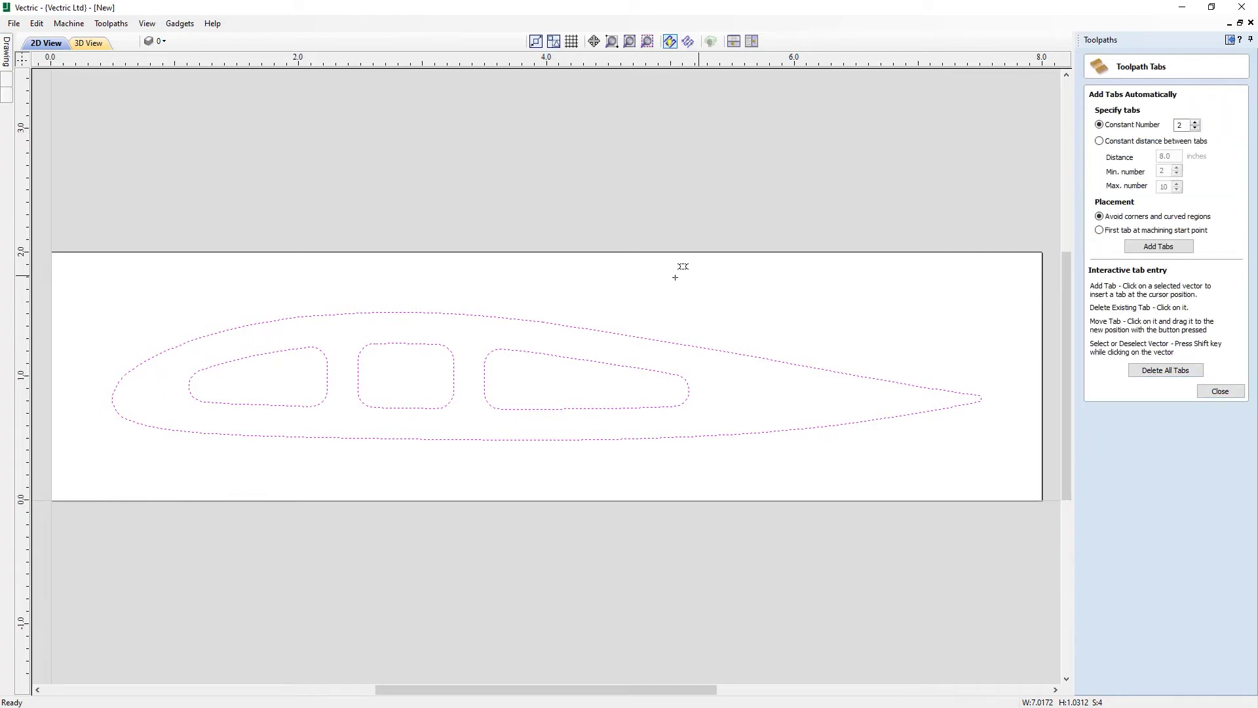
{"action": "left_click", "coordinate": [290, 317]}
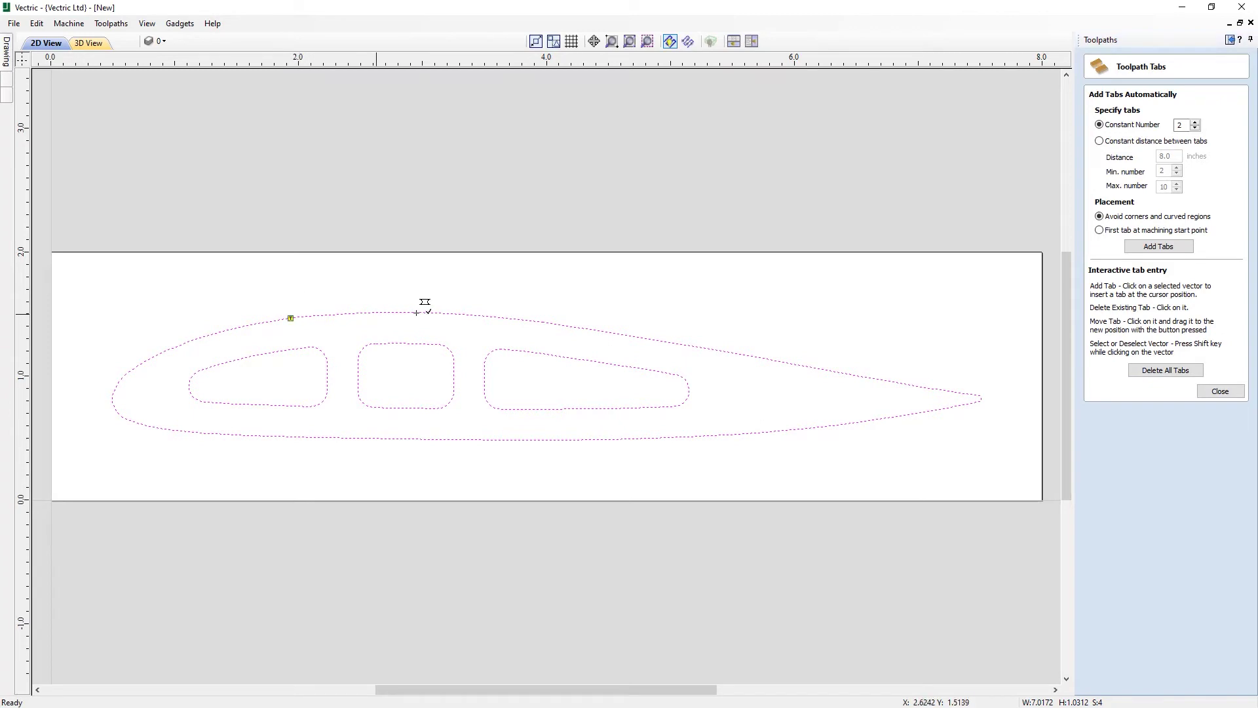
{"action": "left_click", "coordinate": [687, 345]}
{"action": "left_click", "coordinate": [293, 437]}
{"action": "left_click", "coordinate": [680, 438]}
{"action": "mouse_move", "coordinate": [686, 345]}
{"action": "left_mouse_down"}
{"action": "mouse_move", "coordinate": [657, 342]}
{"action": "mouse_move", "coordinate": [724, 350]}
{"action": "mouse_move", "coordinate": [714, 346]}
{"action": "left_mouse_up"}
{"action": "left_click", "coordinate": [707, 347]}
{"action": "left_click", "coordinate": [693, 345]}
{"action": "left_click", "coordinate": [1220, 392]}
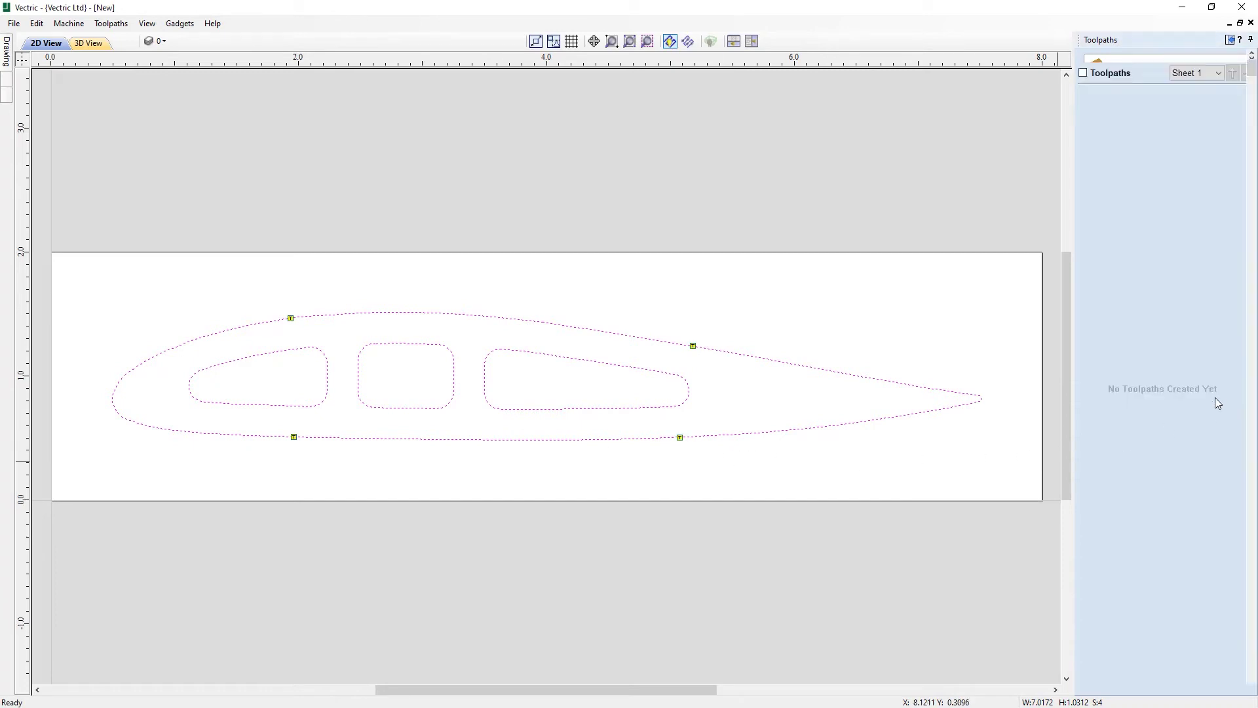
Name the toolpath Profile 0.125em, calculate it, and inspect its cutting passes, ramps and tabs in 3D.
{"action": "left_click", "coordinate": [1146, 425]}
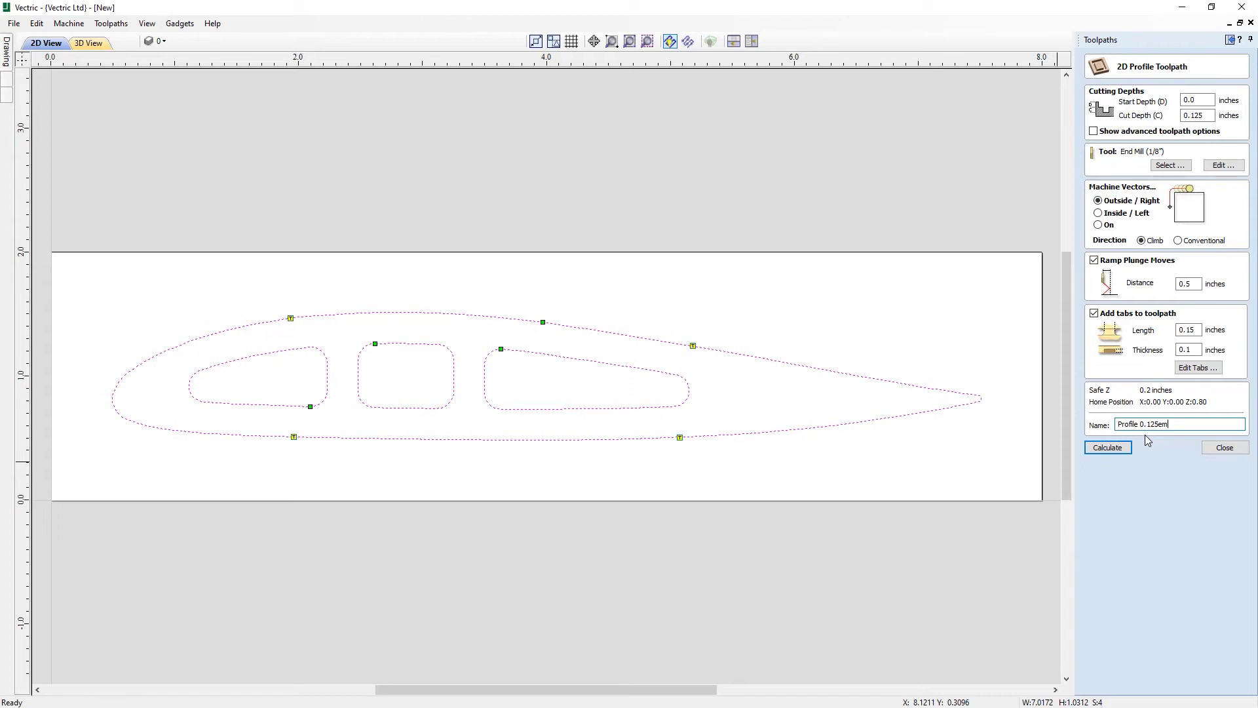
{"action": "left_click", "coordinate": [1107, 448]}
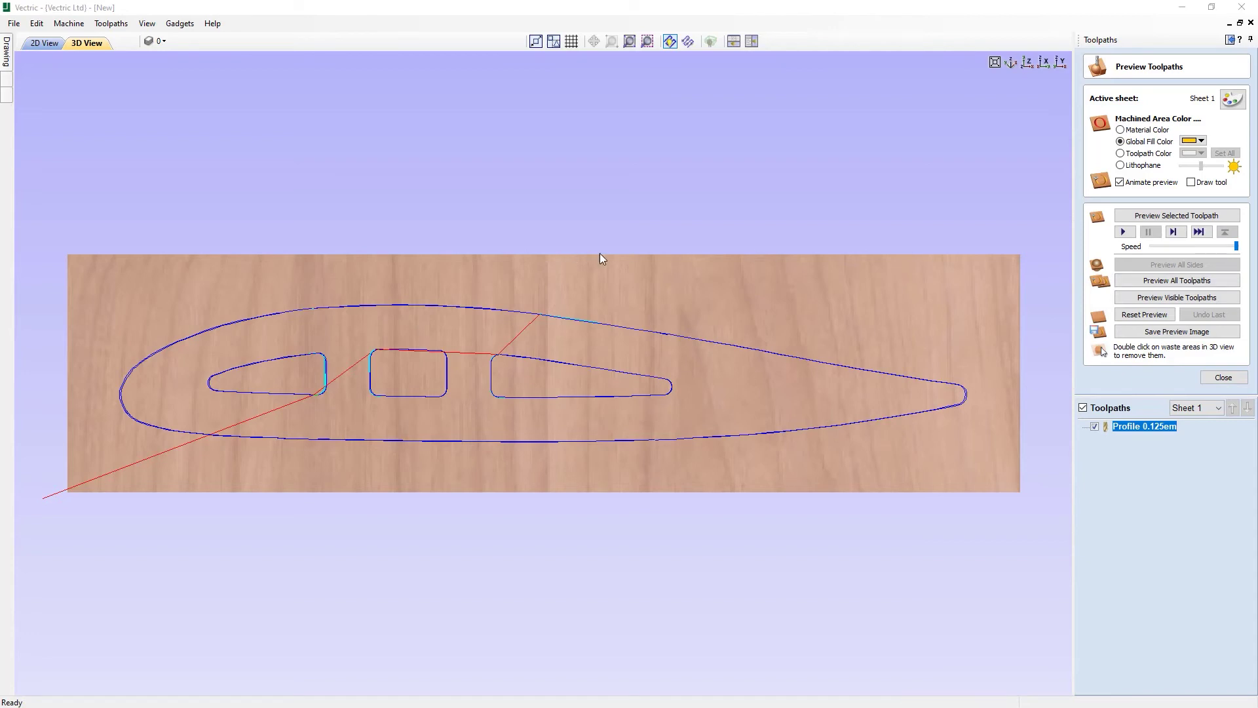
{"action": "left_click", "coordinate": [1011, 64]}
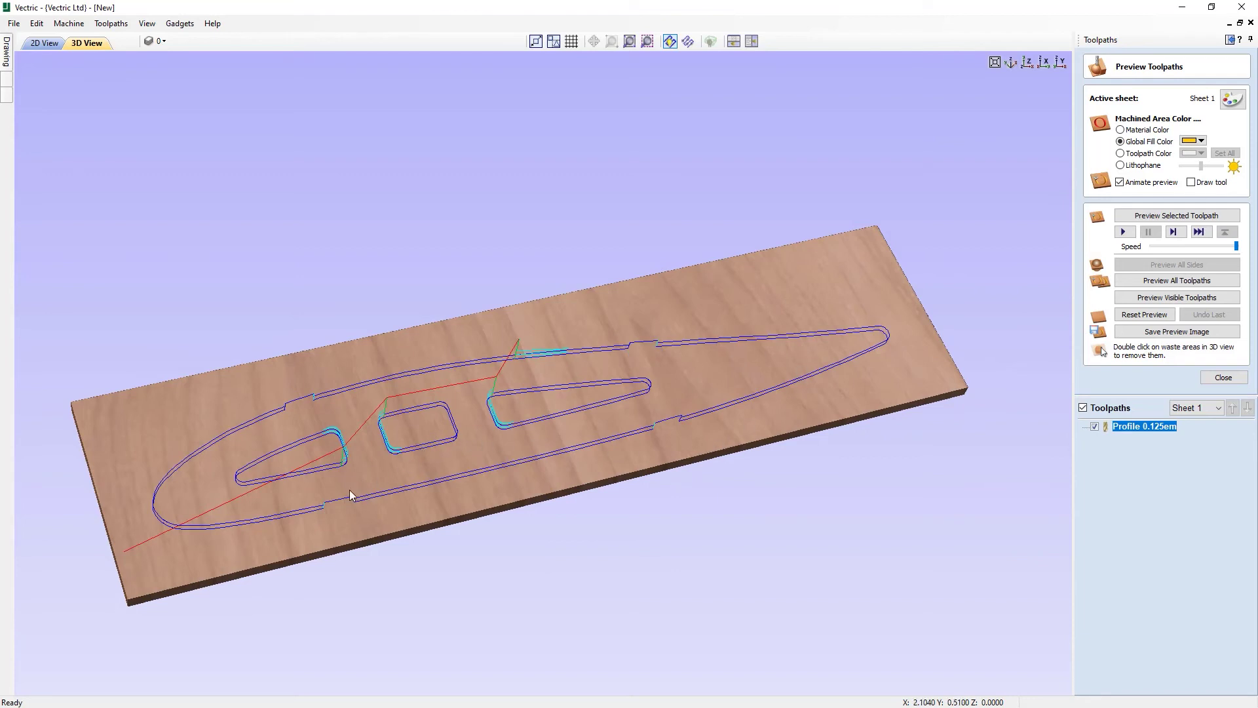
{"action": "scroll", "coordinate": [199, 575], "scroll_direction": "down", "scroll_amount": 2}
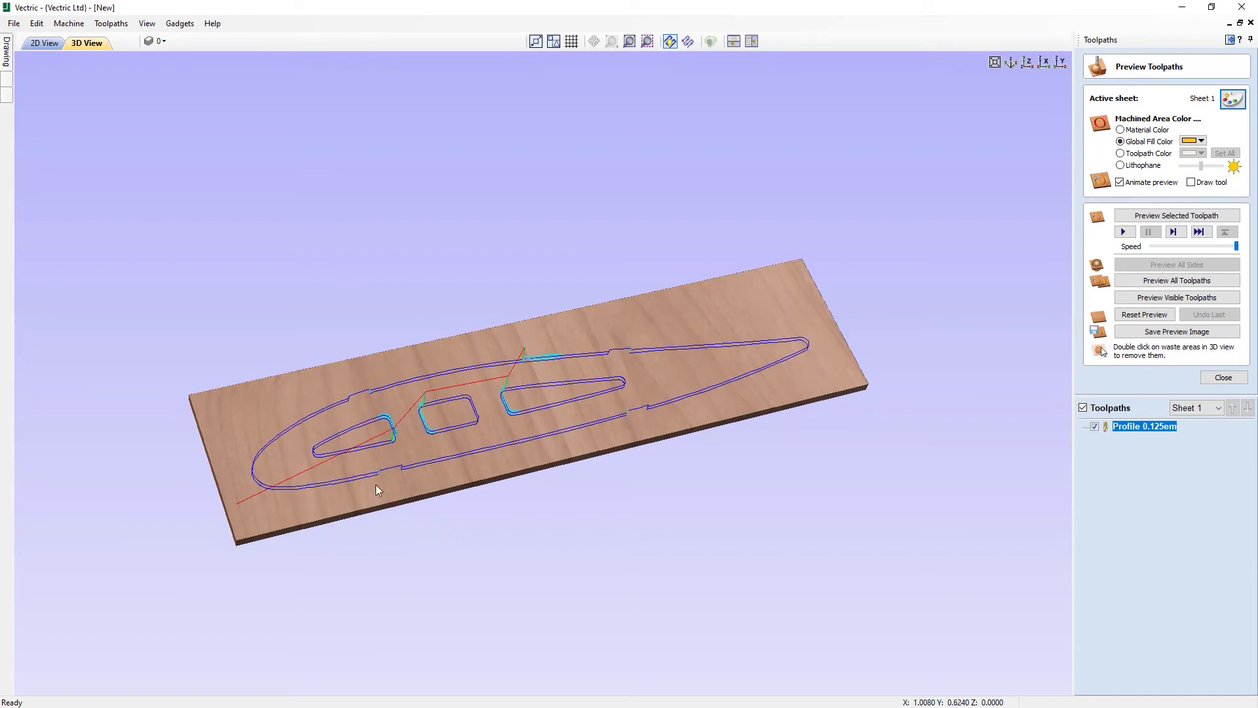
{"action": "scroll", "coordinate": [517, 450], "scroll_direction": "up", "scroll_amount": 3}
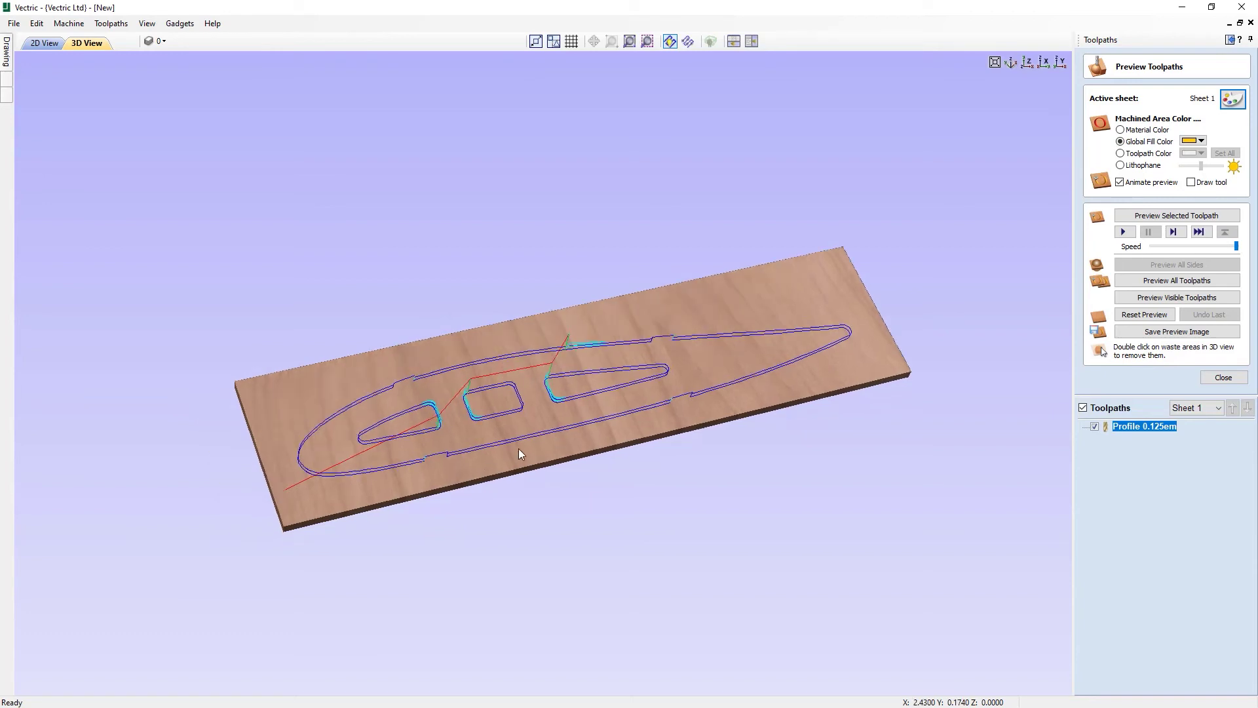
{"action": "scroll", "coordinate": [643, 480], "scroll_direction": "up", "scroll_amount": 3}
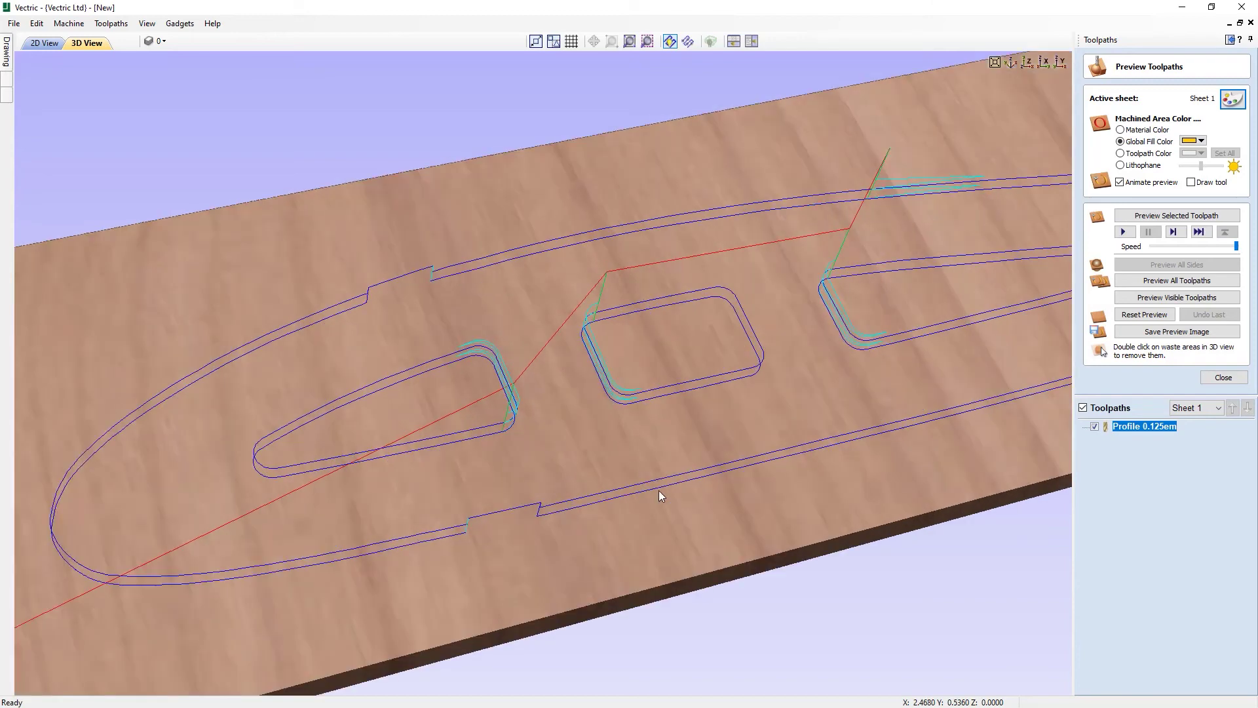
{"action": "left_click_drag", "start_coordinate": [713, 478], "coordinate": [565, 423]}
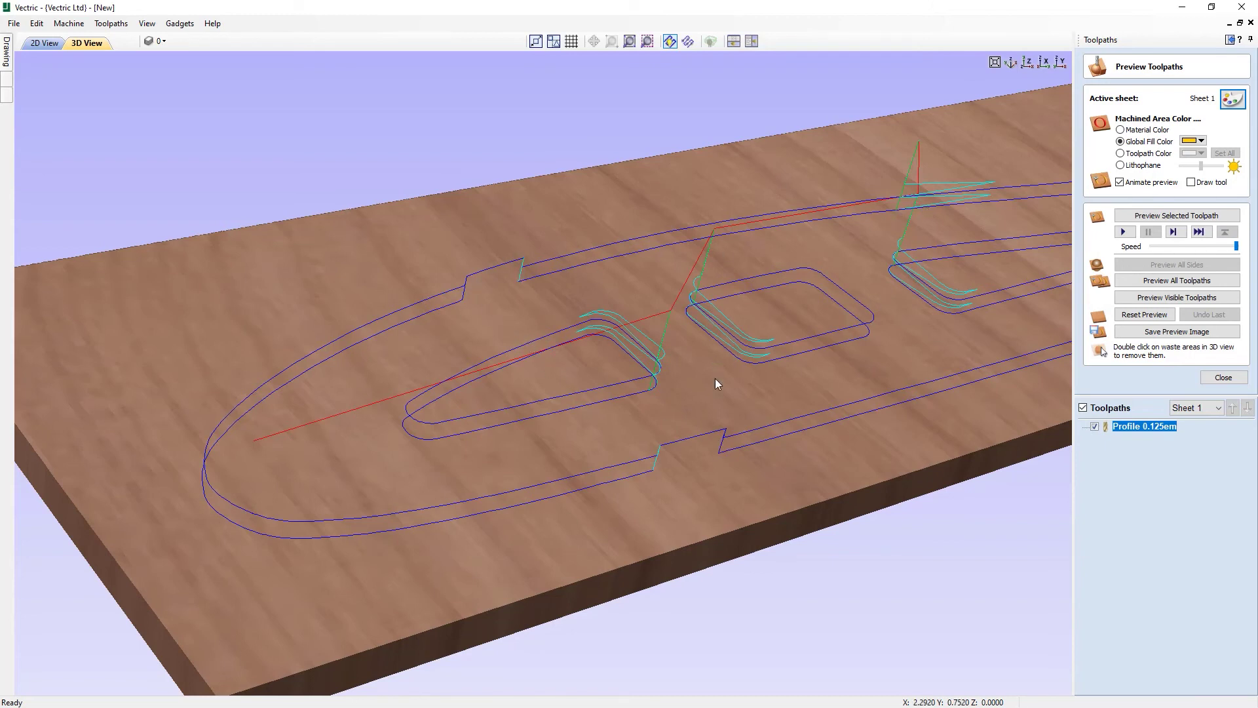
{"action": "left_click", "coordinate": [1011, 64]}
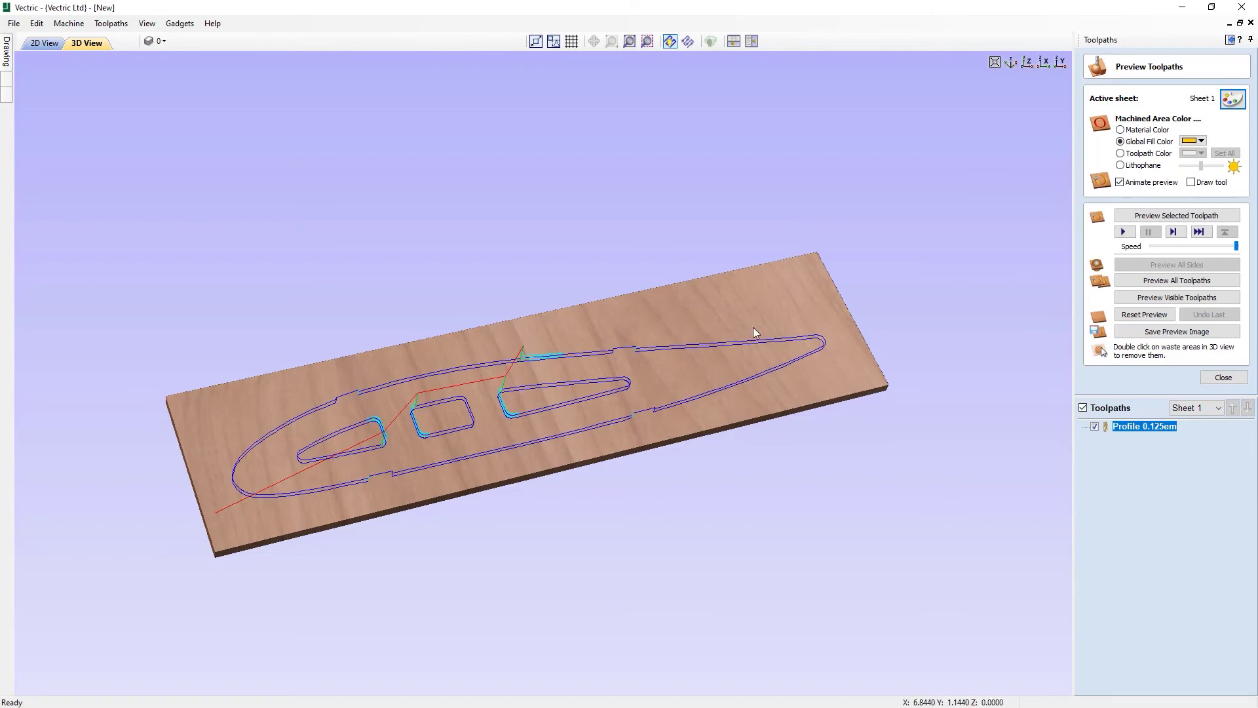
Choose Cherry as the material appearance and set the machined area color to Material Color.
{"action": "left_click", "coordinate": [1231, 100]}
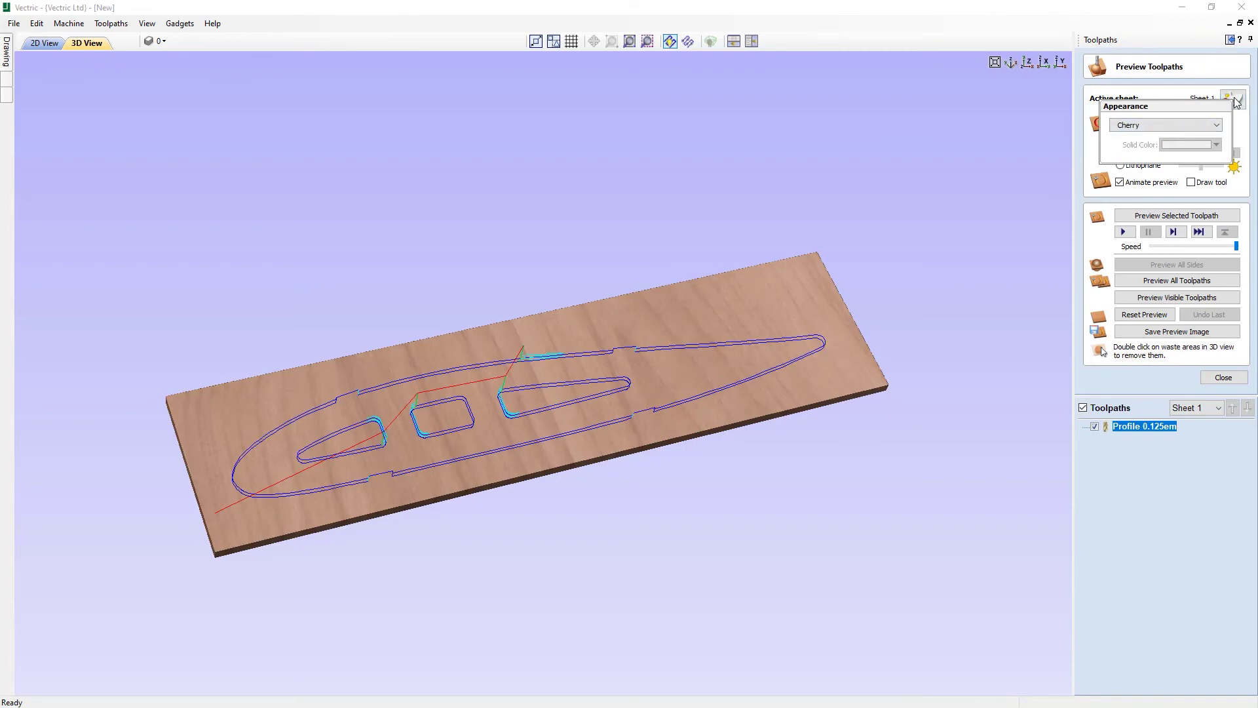
{"action": "left_click", "coordinate": [1216, 129]}
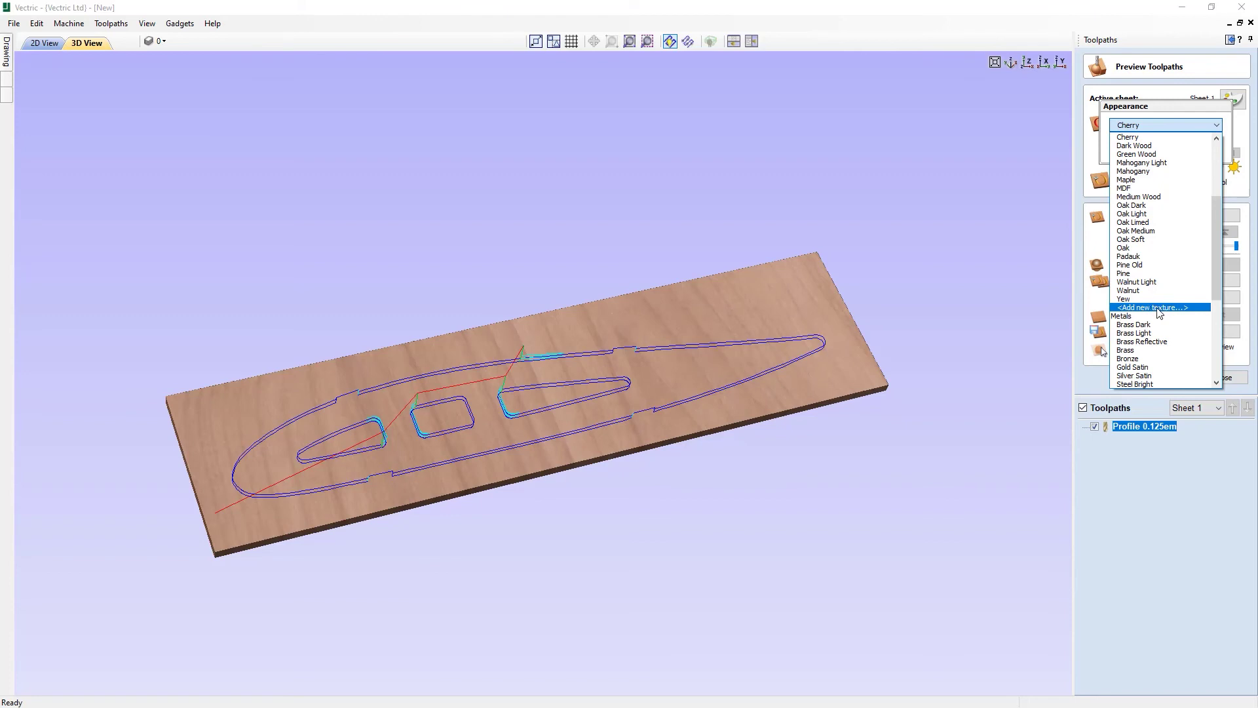
{"action": "left_click", "coordinate": [1131, 138]}
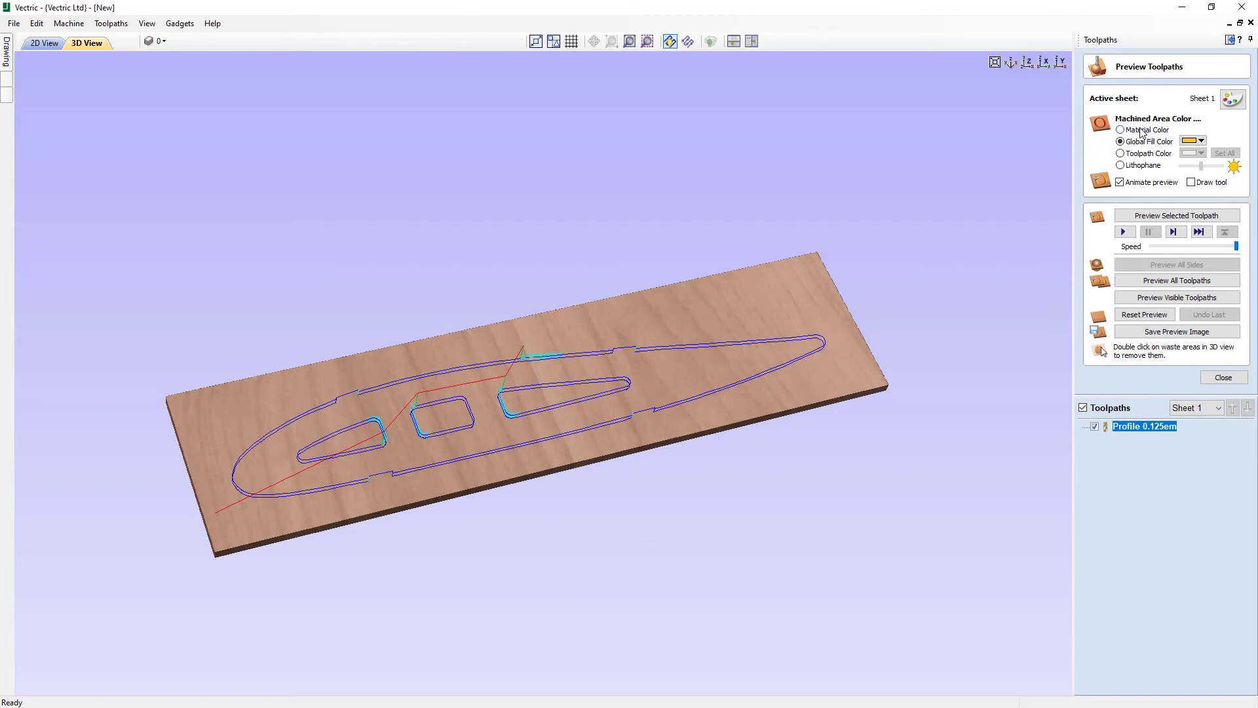
{"action": "left_click", "coordinate": [1119, 130]}
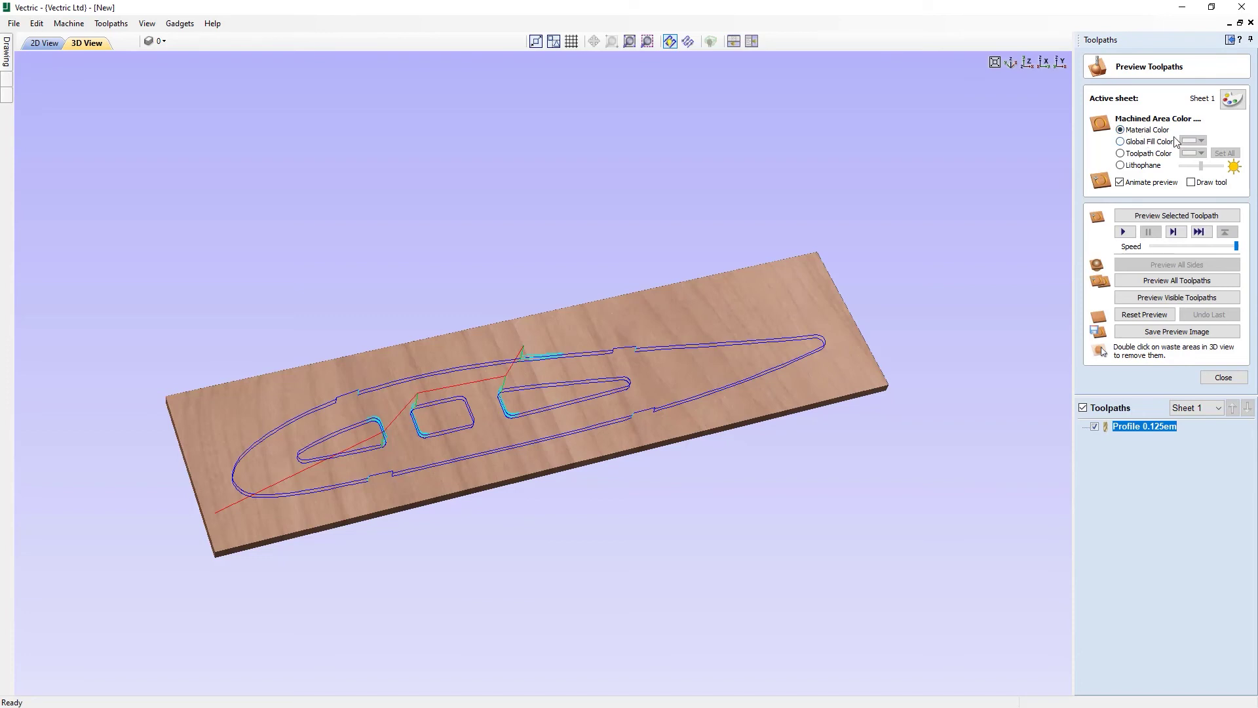
Simulate the selected toolpath at a reduced preview speed, raising the speed gradually while it runs.
{"action": "left_click", "coordinate": [1189, 246]}
{"action": "left_click_drag", "start_coordinate": [1178, 246], "coordinate": [1170, 245]}
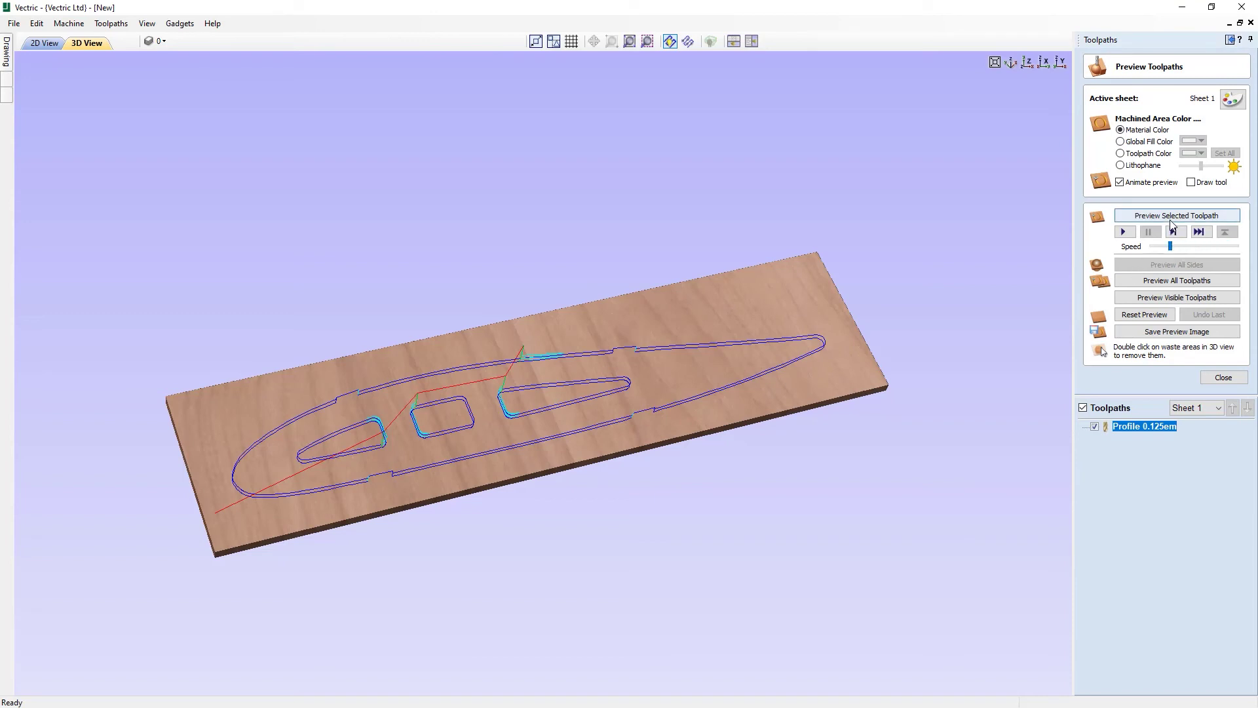
{"action": "left_click", "coordinate": [1173, 216]}
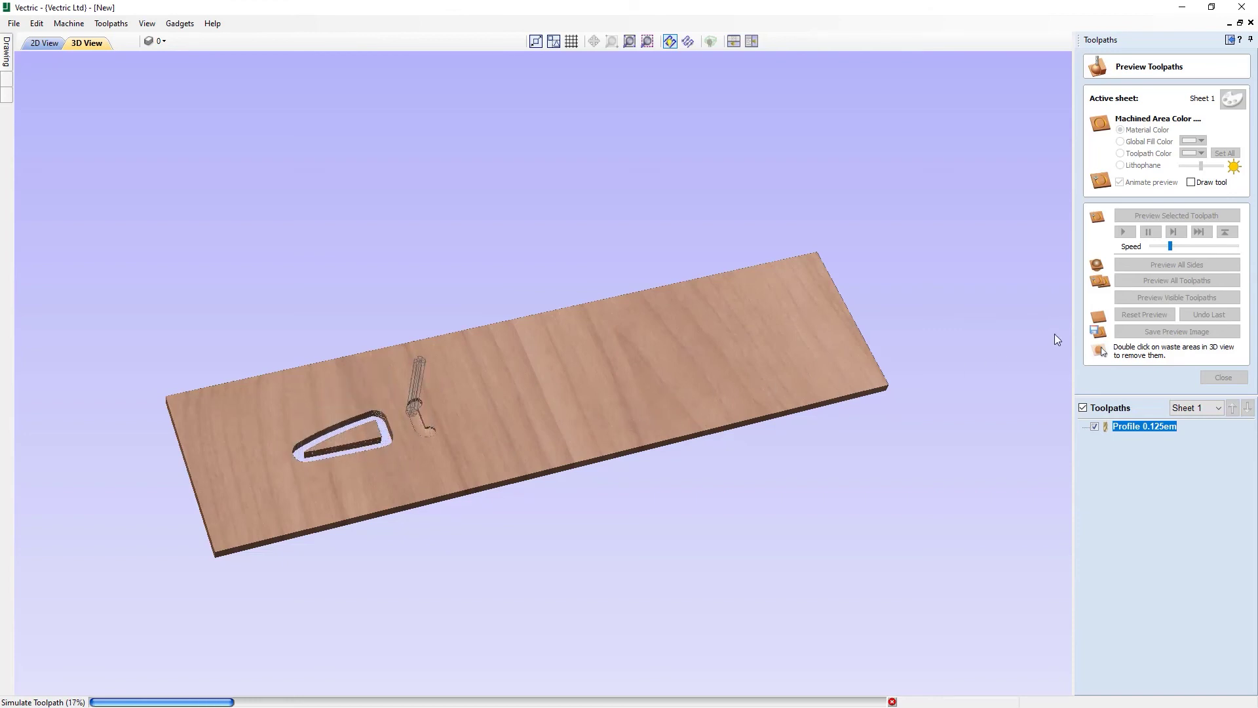
{"action": "left_click", "coordinate": [1197, 245]}
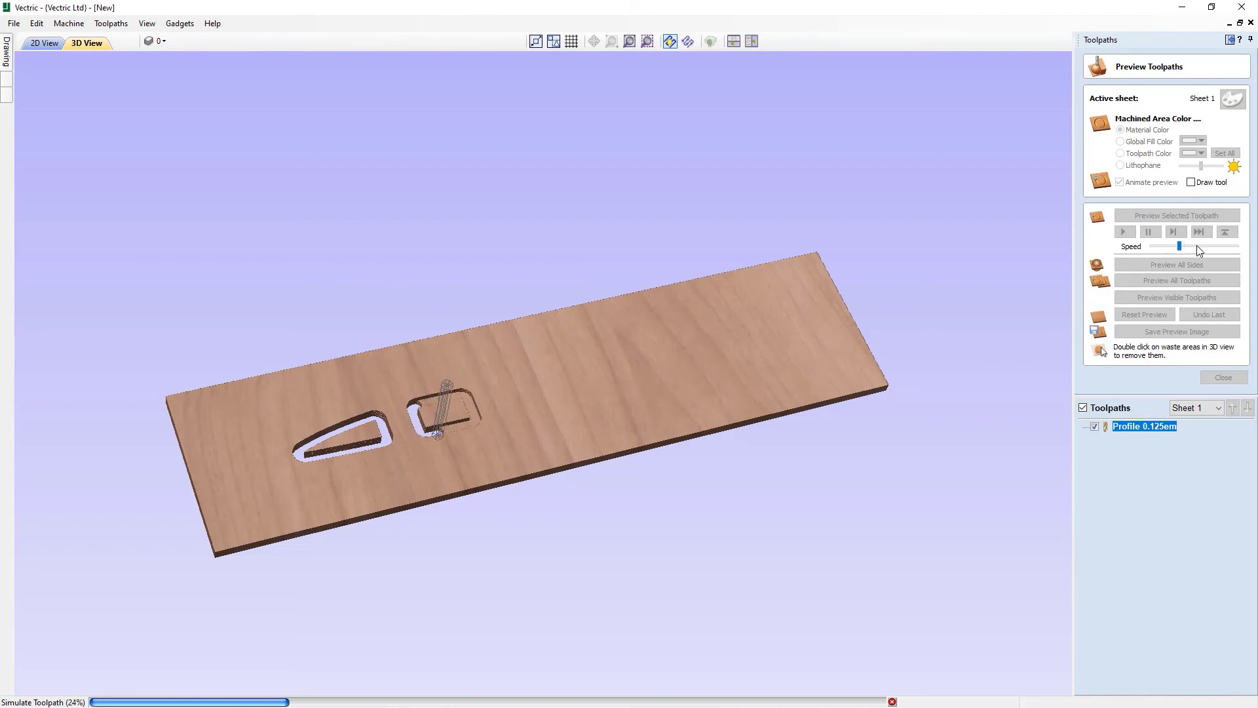
{"action": "left_click", "coordinate": [1199, 245]}
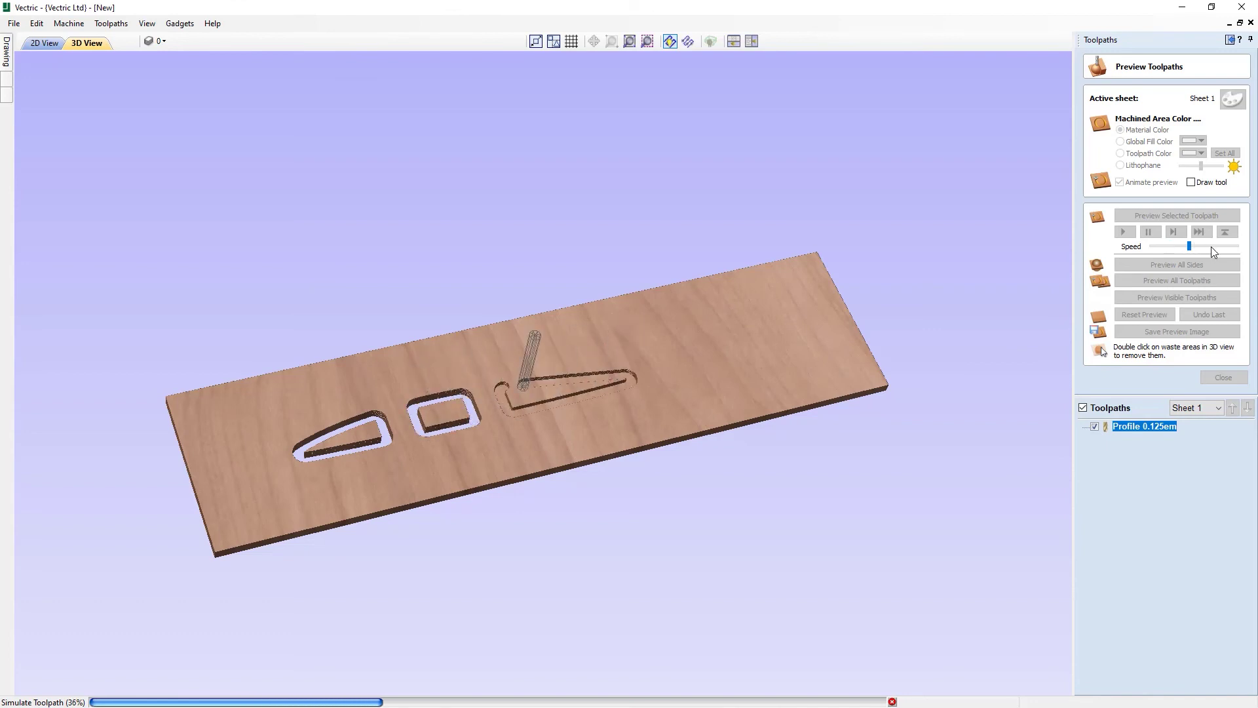
{"action": "left_click", "coordinate": [1209, 246]}
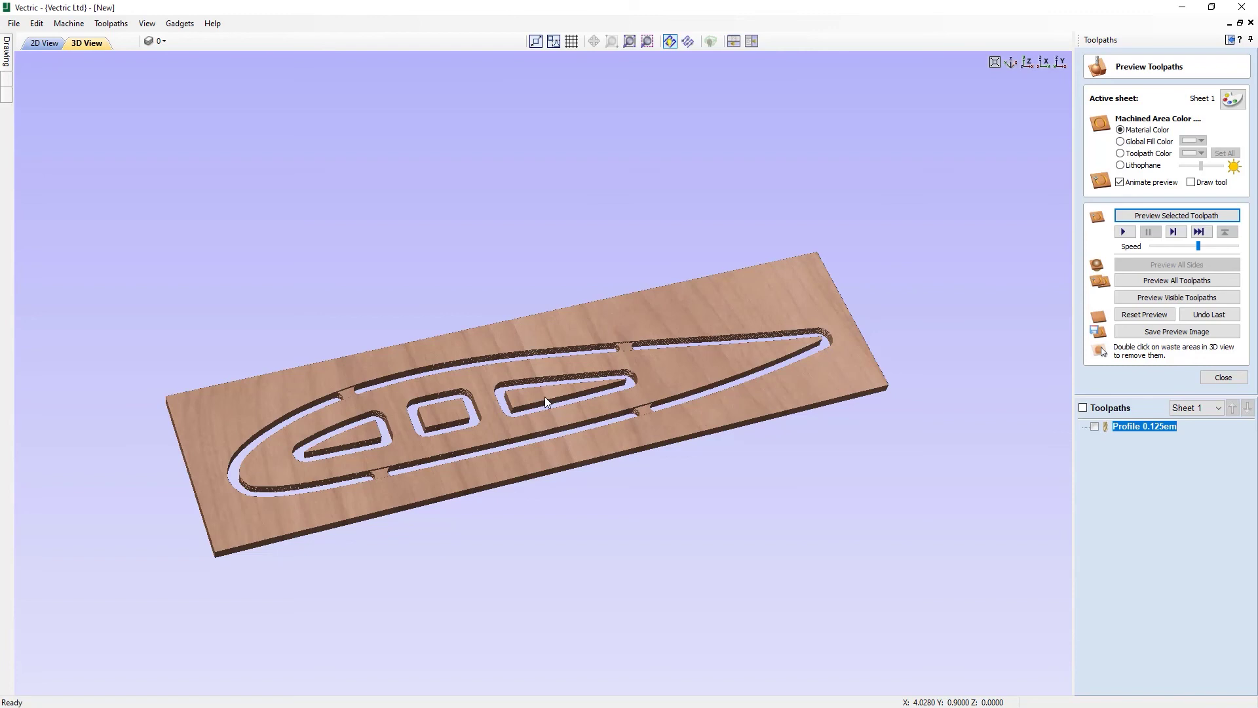
Edit the Profile 0.125em toolpath to add a tab on the upper and lower edge of each of the three inner cutouts, and recalculate it.
{"action": "double_click", "coordinate": [1130, 425]}
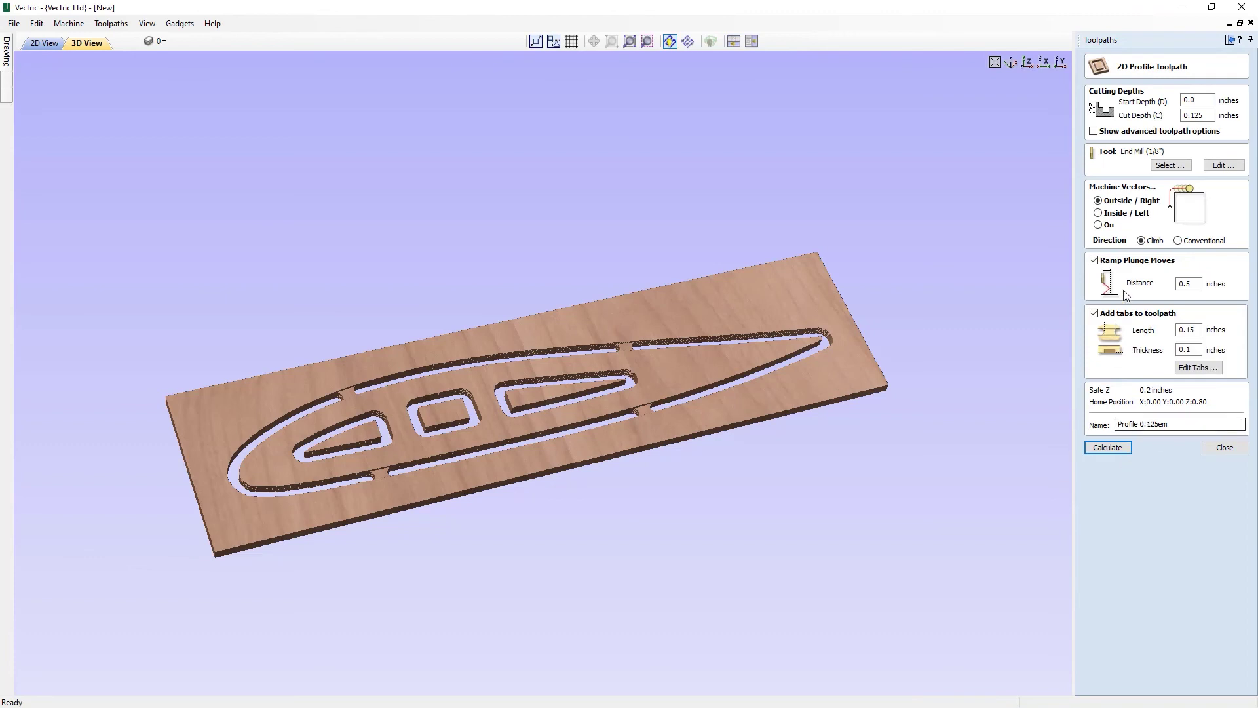
{"action": "left_click", "coordinate": [1197, 368]}
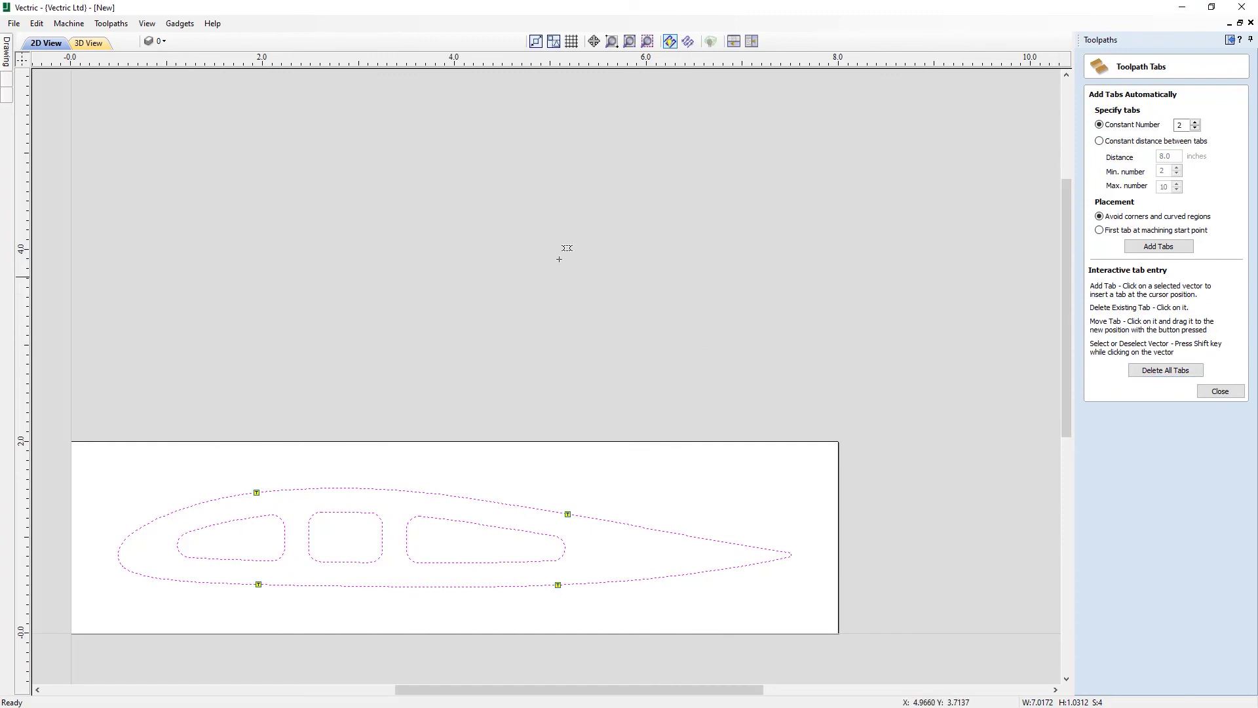
{"action": "left_click", "coordinate": [629, 41]}
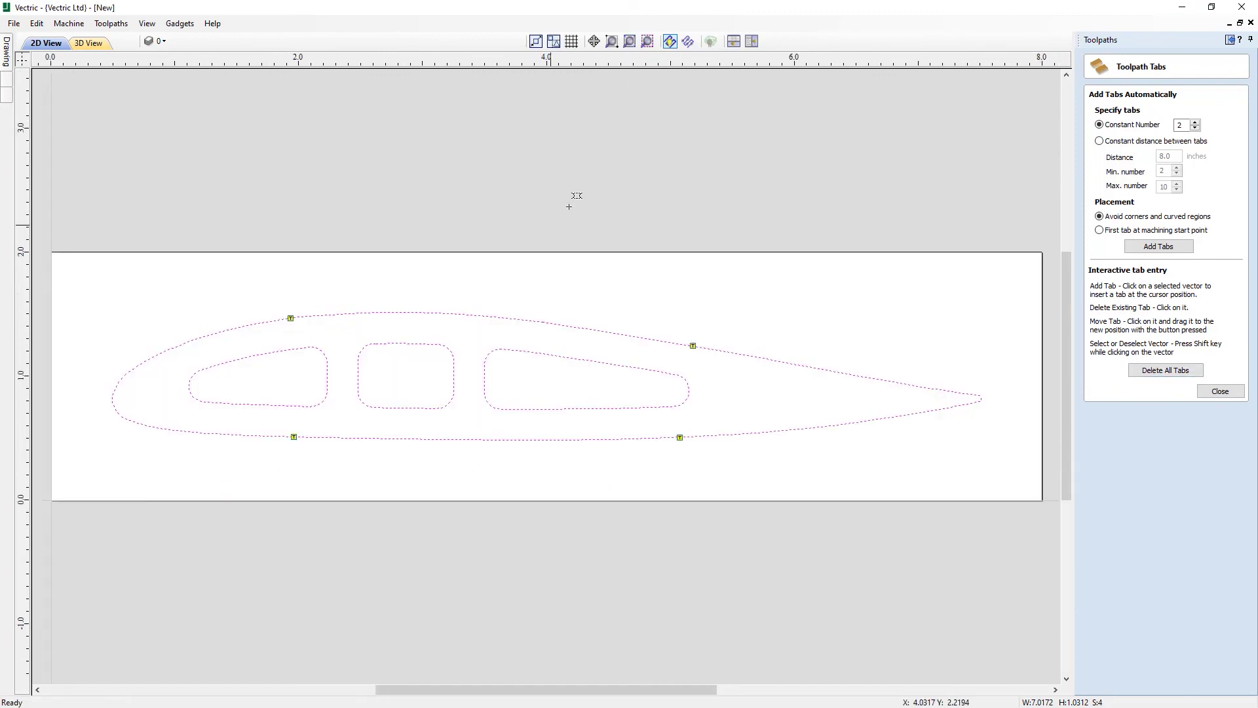
{"action": "left_click", "coordinate": [576, 358]}
{"action": "left_click", "coordinate": [572, 408]}
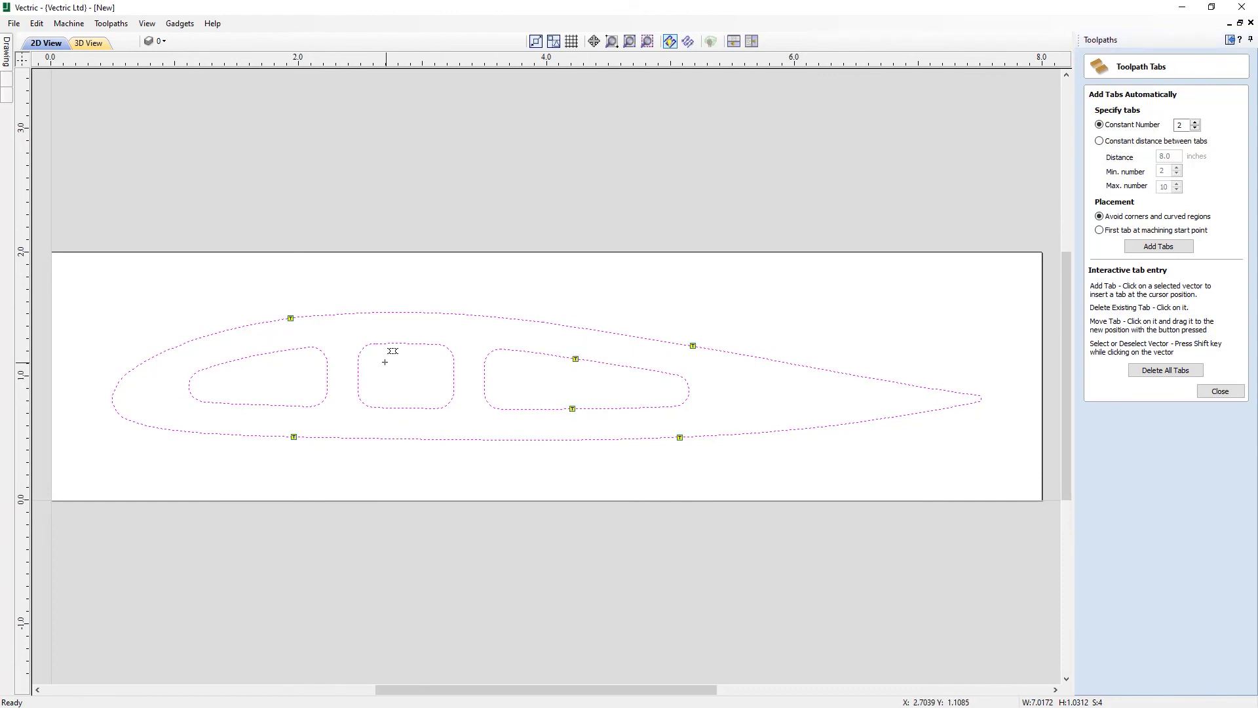
{"action": "left_click", "coordinate": [413, 344]}
{"action": "left_click", "coordinate": [408, 407]}
{"action": "left_click", "coordinate": [274, 353]}
{"action": "left_click", "coordinate": [269, 405]}
{"action": "left_click", "coordinate": [1222, 395]}
{"action": "left_click", "coordinate": [1114, 448]}
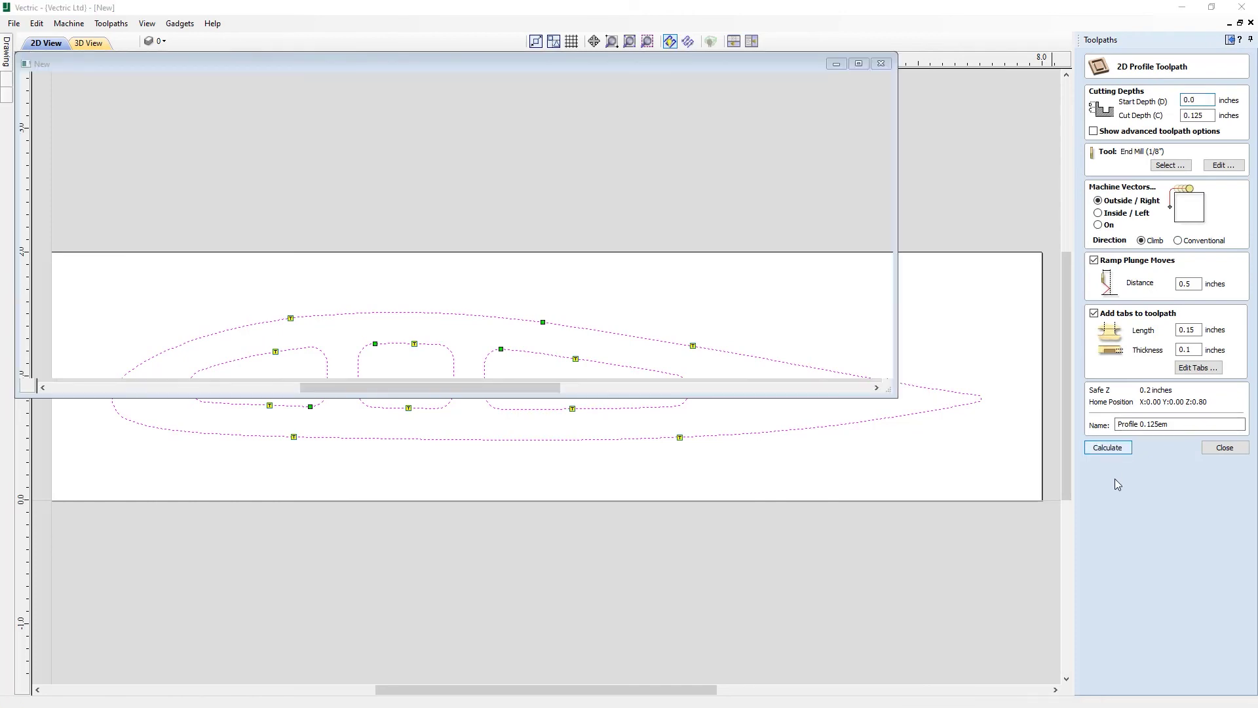
Reset the preview, simulate the recalculated toolpath at maximum speed, and inspect the tabbed cutouts from several angles and from above.
{"action": "left_click", "coordinate": [1144, 315]}
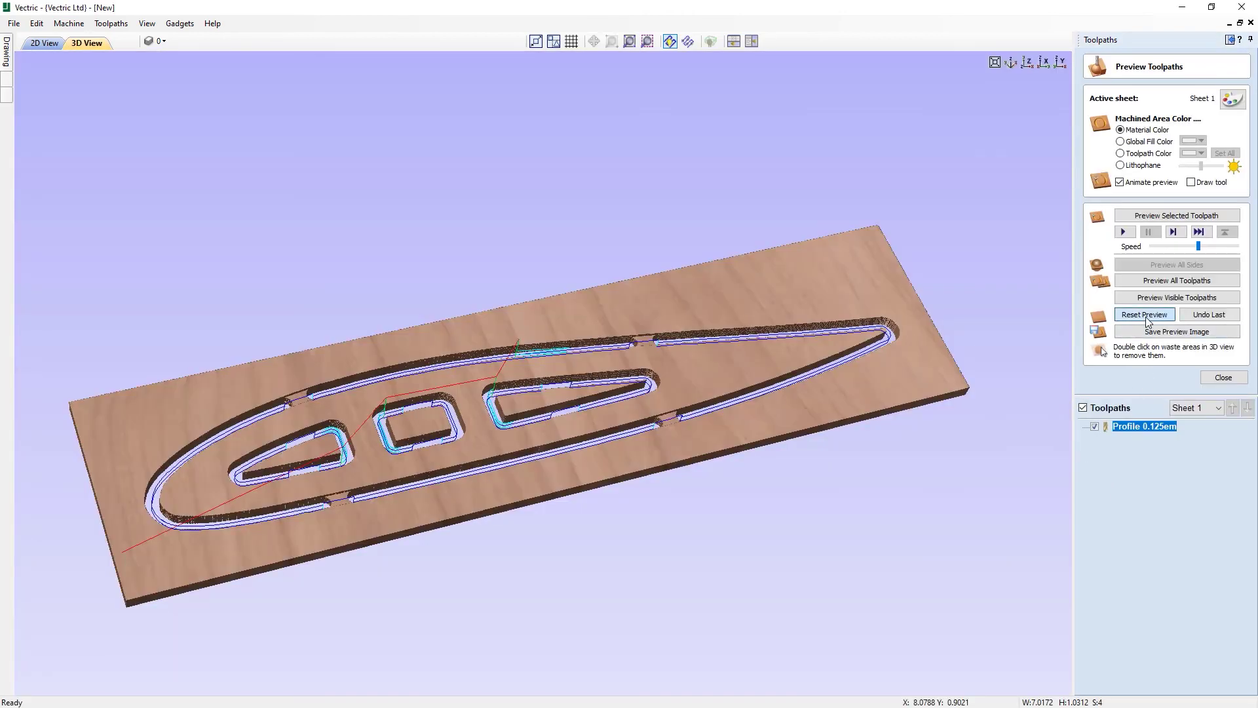
{"action": "left_click_drag", "start_coordinate": [1197, 246], "coordinate": [1237, 246]}
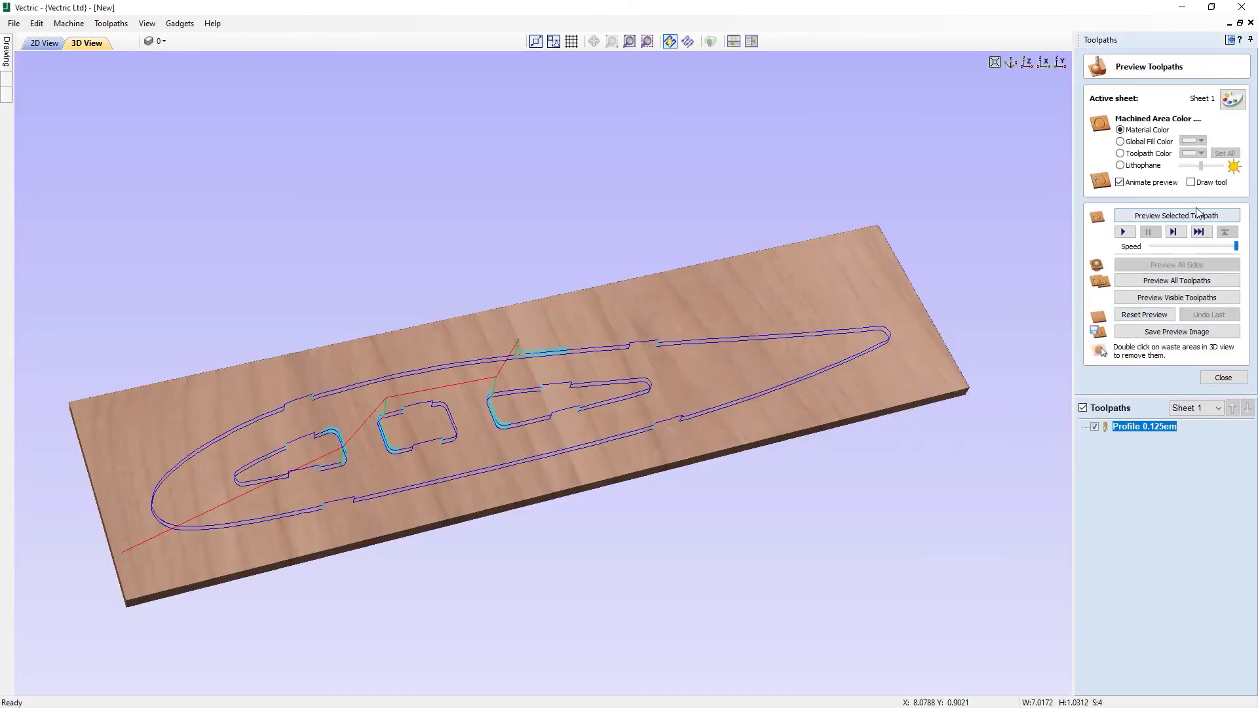
{"action": "left_click", "coordinate": [1174, 216]}
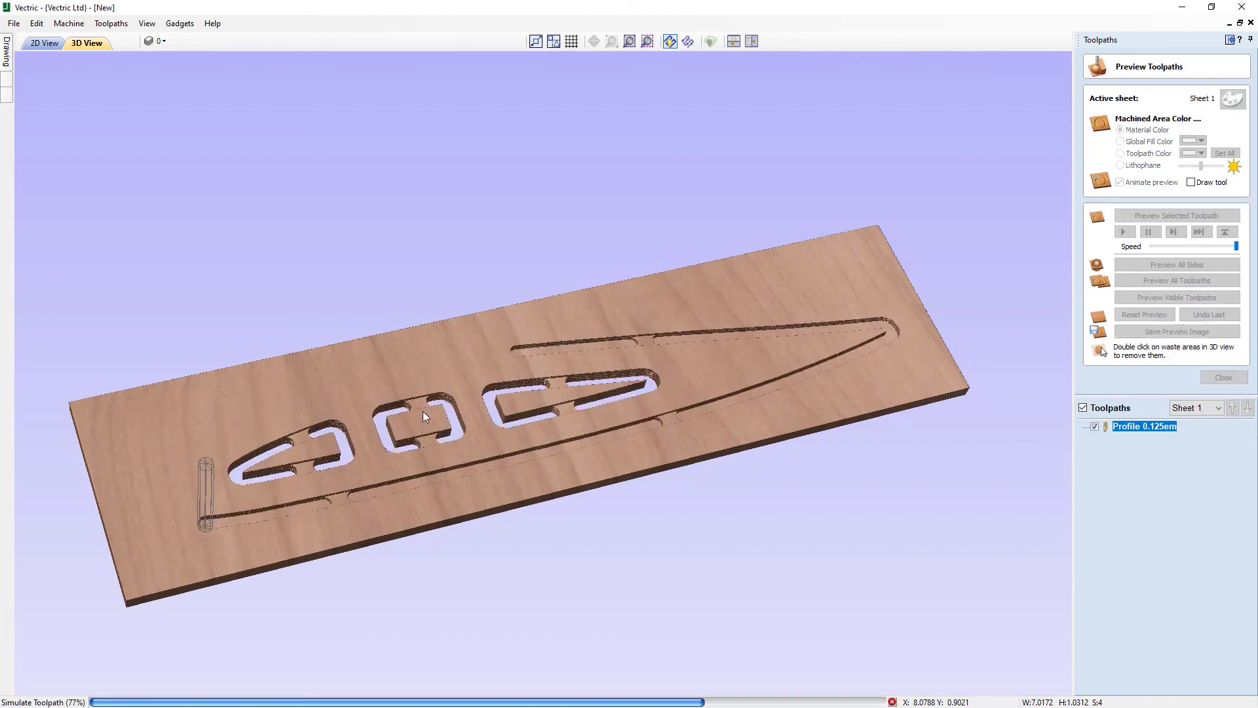
{"action": "left_click_drag", "start_coordinate": [532, 429], "coordinate": [422, 394]}
{"action": "left_click_drag", "start_coordinate": [580, 351], "coordinate": [639, 434]}
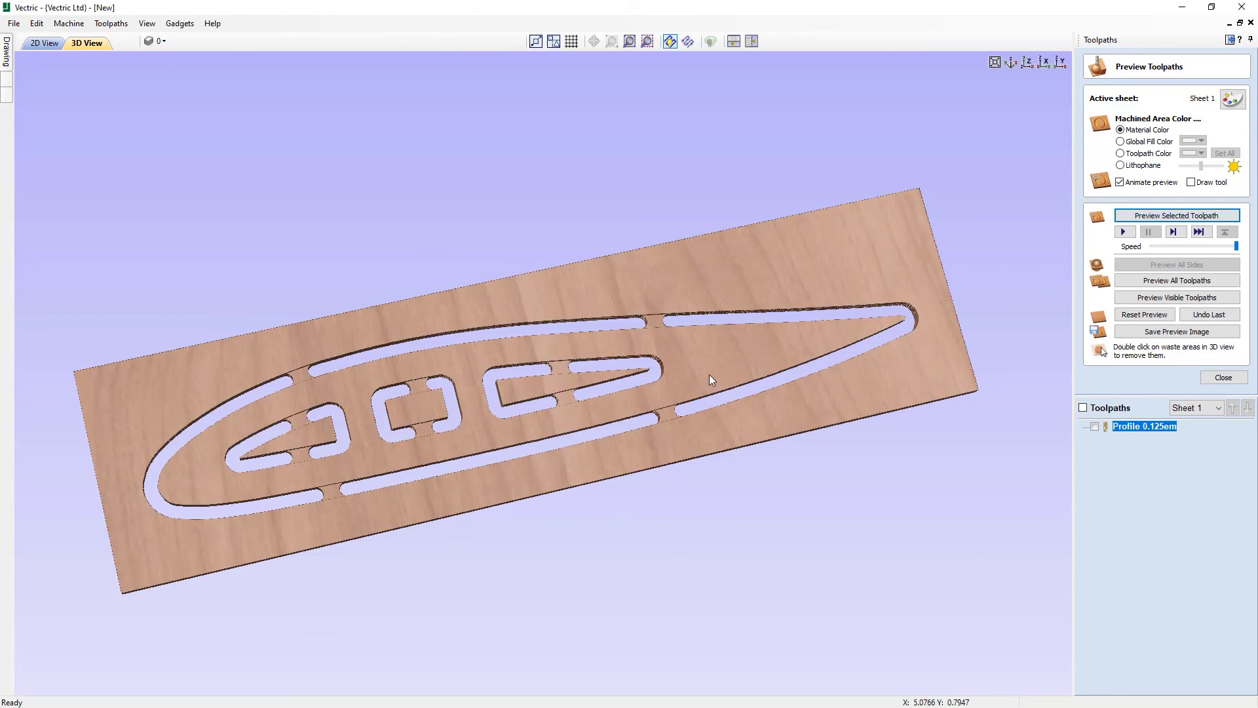
{"action": "left_click_drag", "start_coordinate": [534, 383], "coordinate": [485, 409]}
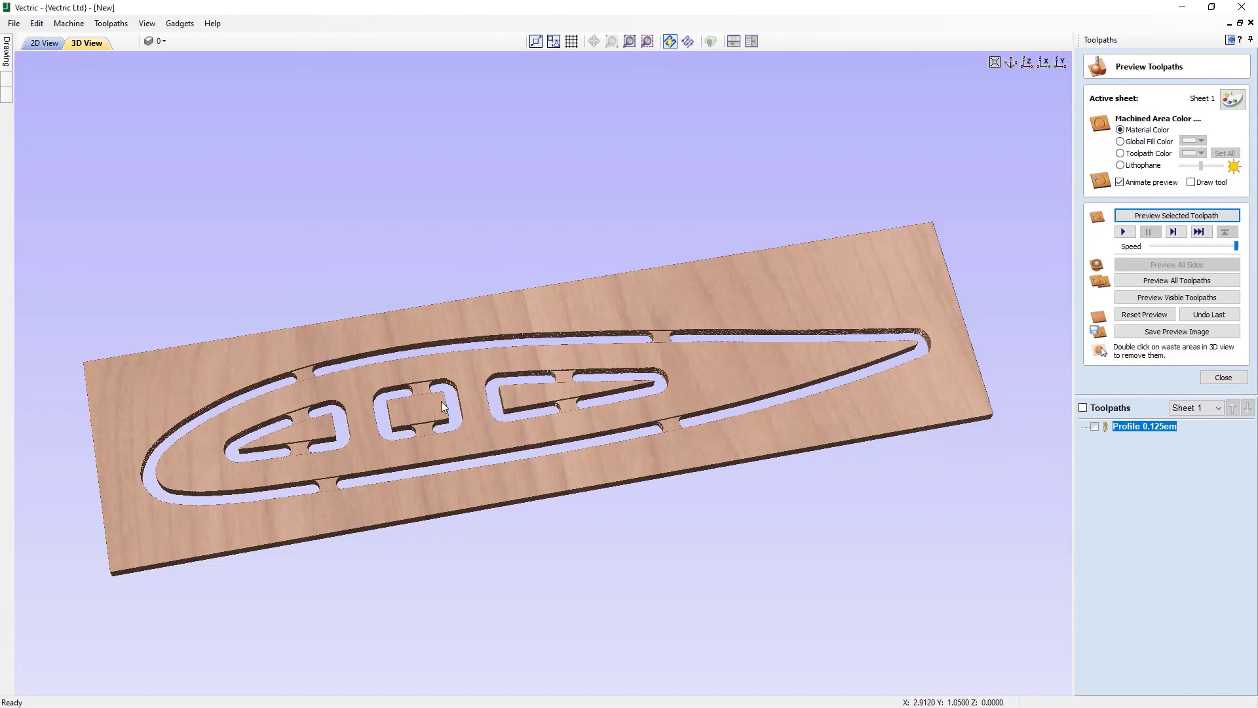
{"action": "left_click", "coordinate": [1144, 315]}
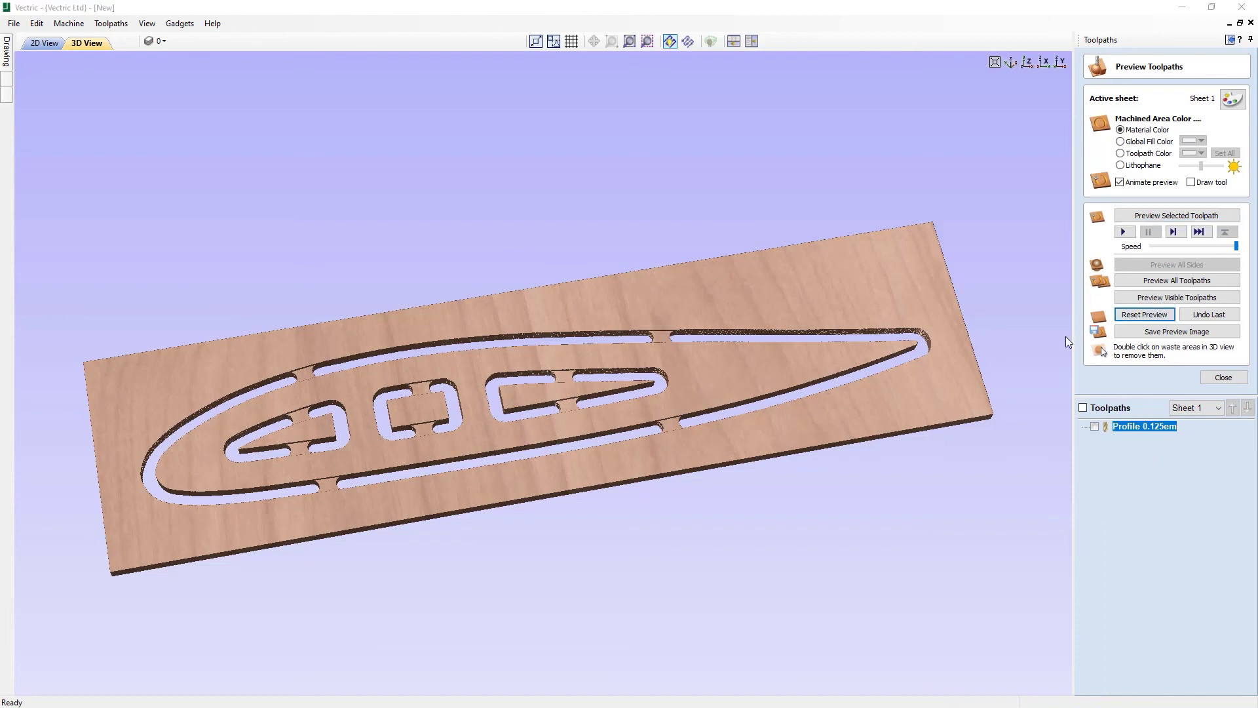
{"action": "left_click", "coordinate": [1025, 61]}
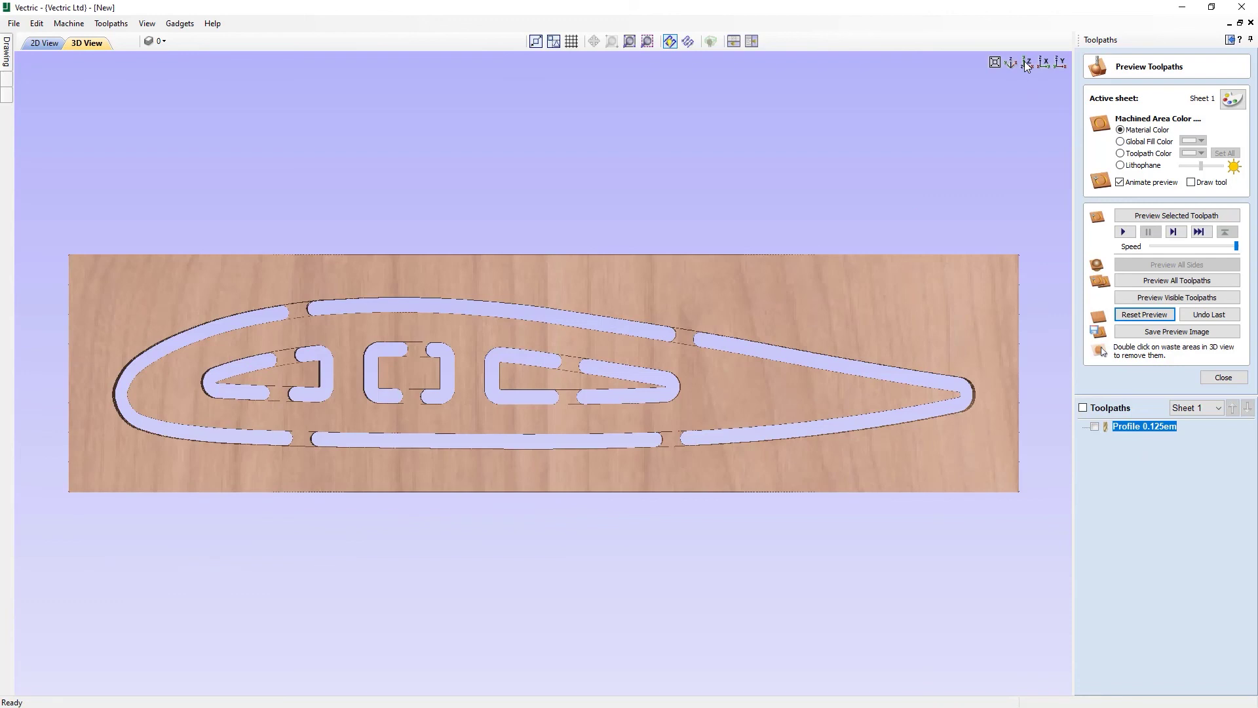
Show the Profile 0.125em toolpath and save it as Profile 0.125em.tap in the wing-spar folder with the G-Code Arcs (inch) post processor.
{"action": "left_click", "coordinate": [1220, 378]}
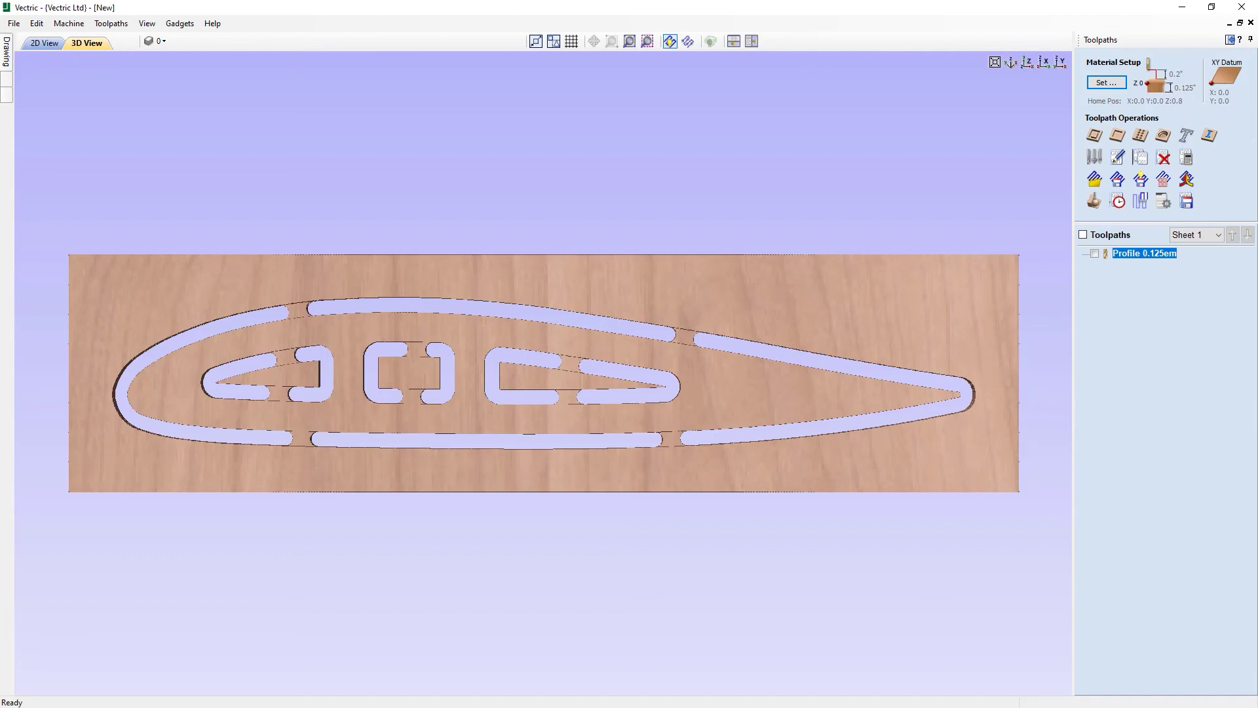
{"action": "left_click", "coordinate": [1094, 254]}
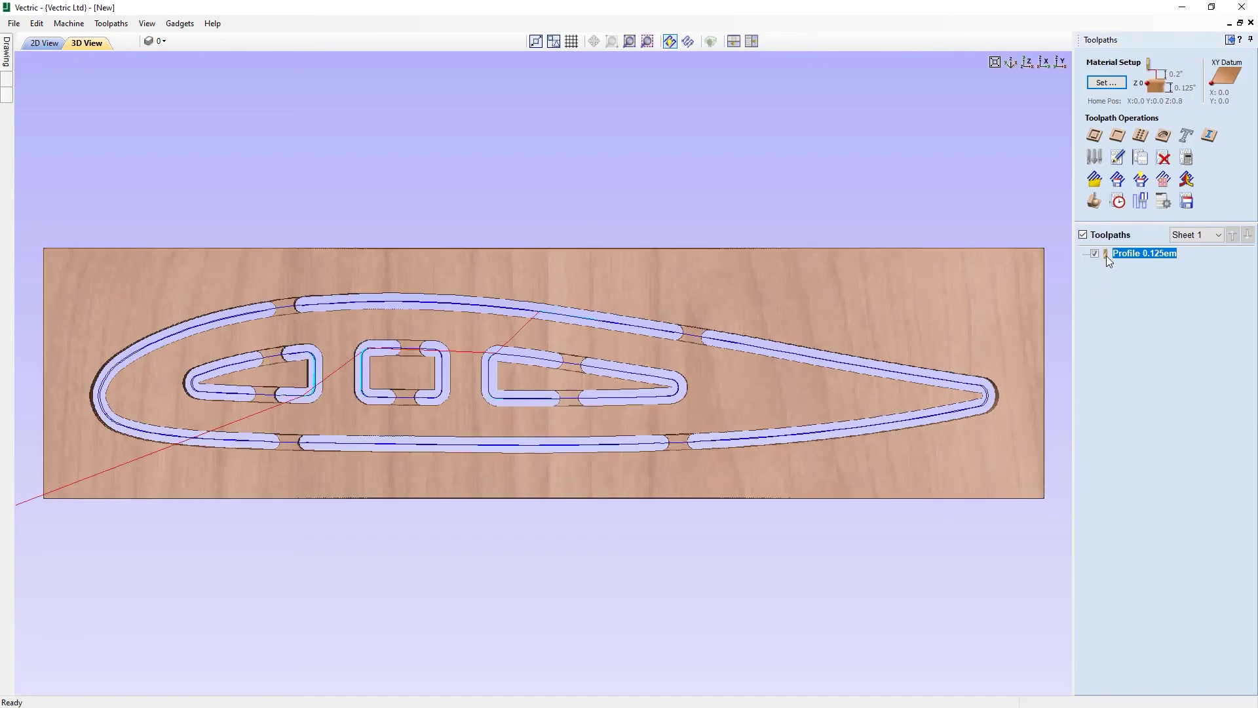
{"action": "left_click", "coordinate": [1187, 201]}
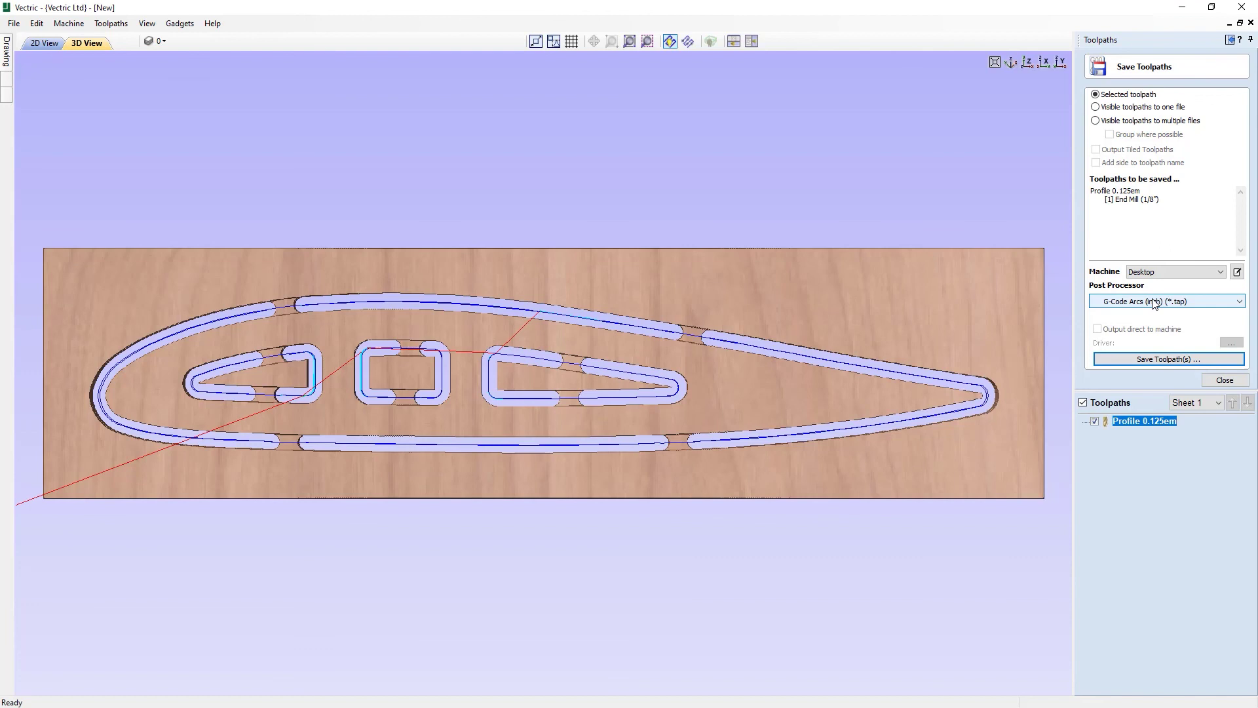
{"action": "left_click", "coordinate": [1171, 364]}
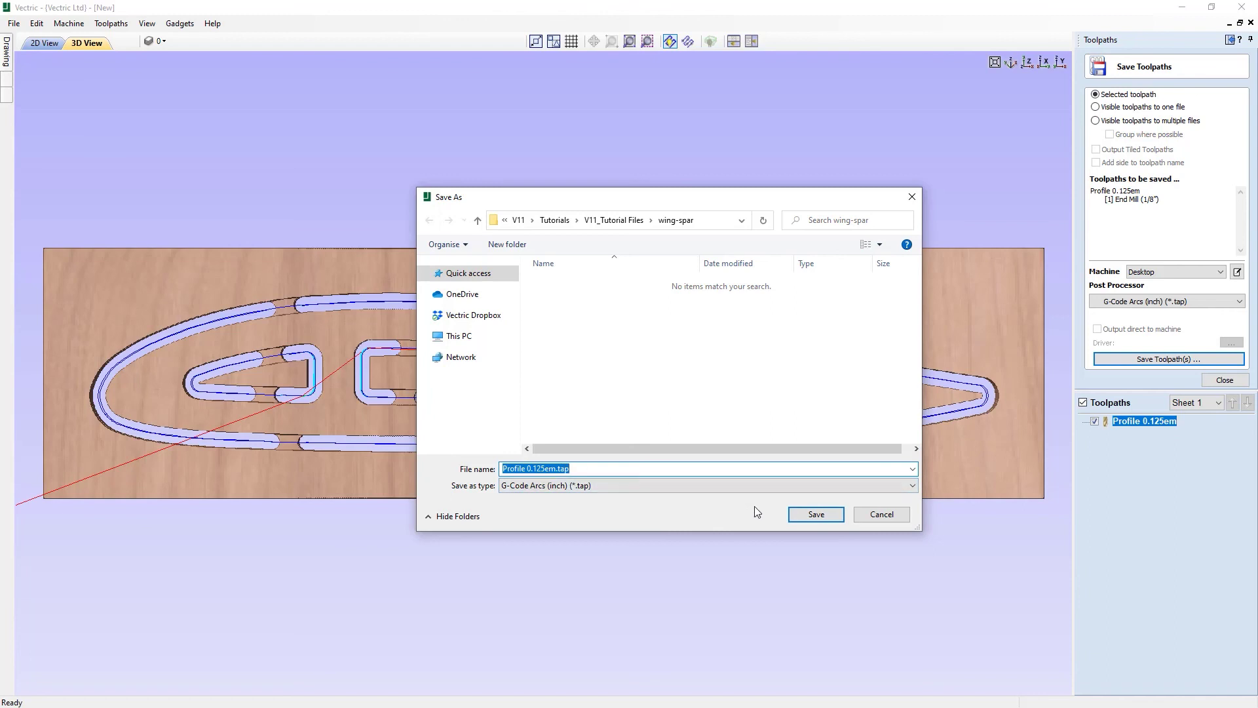
{"action": "left_click", "coordinate": [818, 514]}
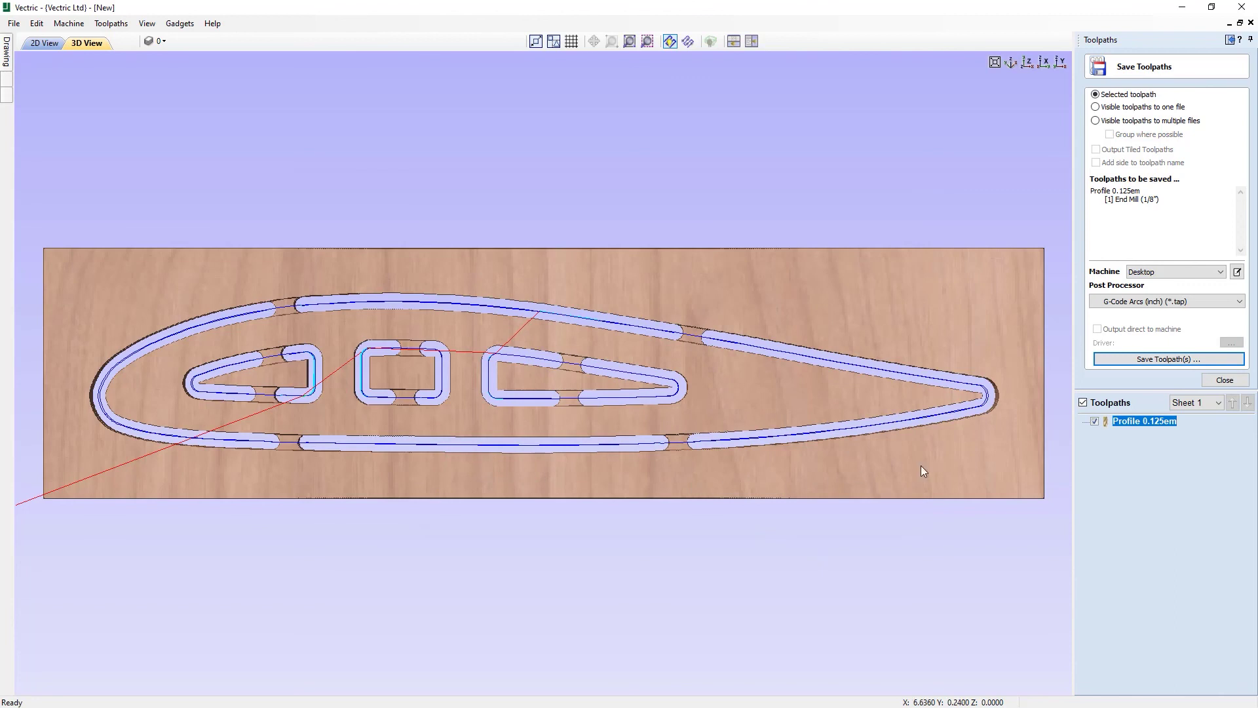
{"action": "left_click", "coordinate": [1216, 382]}
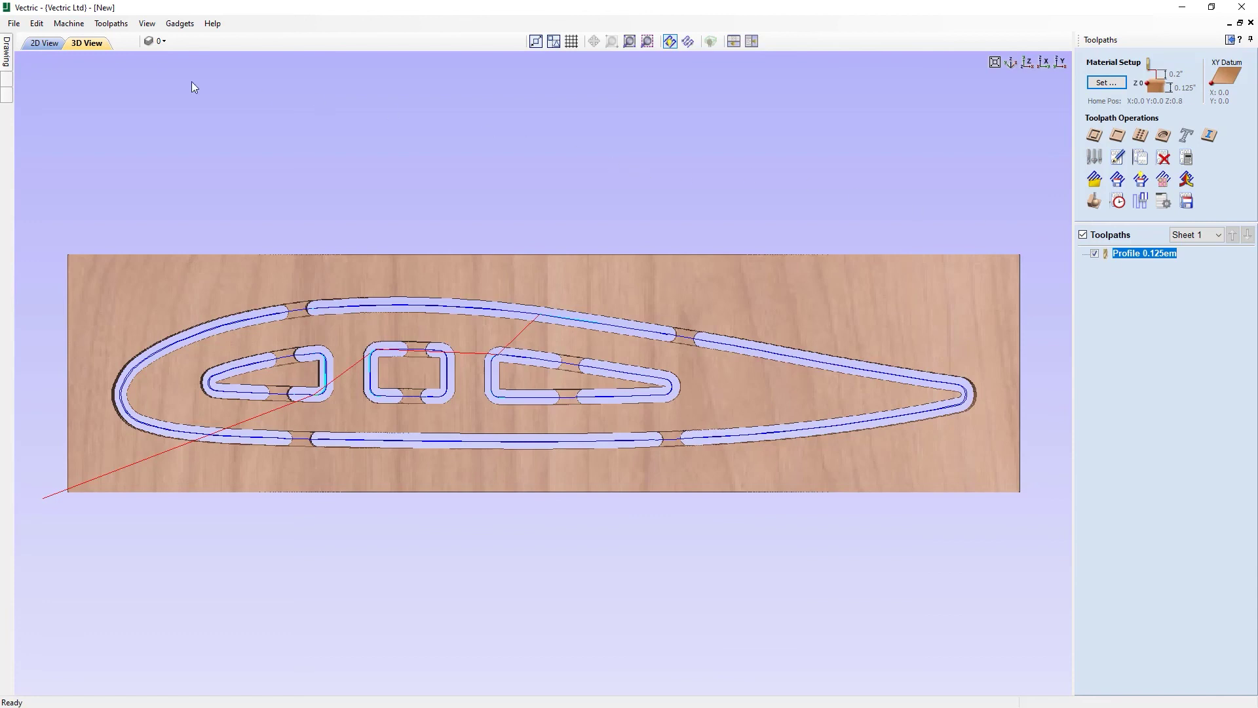
Save the job as a VCarve file named Wing_Spar_Getting_Started in the wing-spar folder.
{"action": "left_click", "coordinate": [13, 23]}
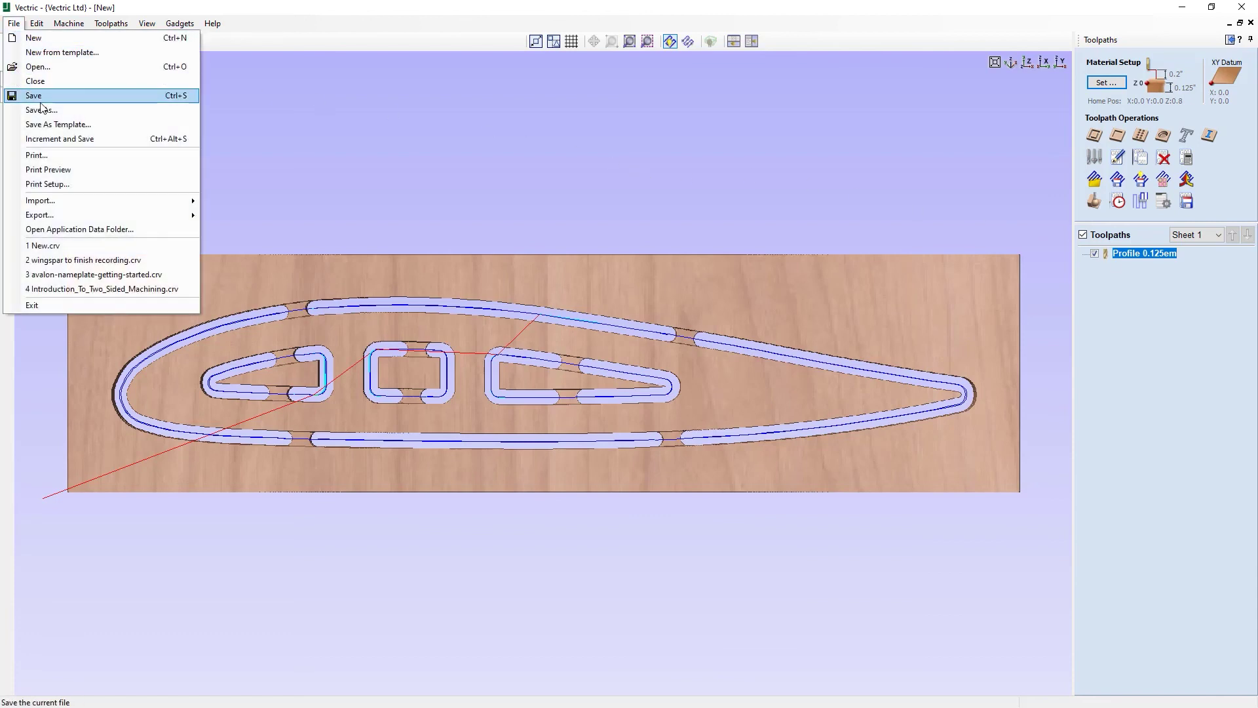
{"action": "left_click", "coordinate": [80, 110]}
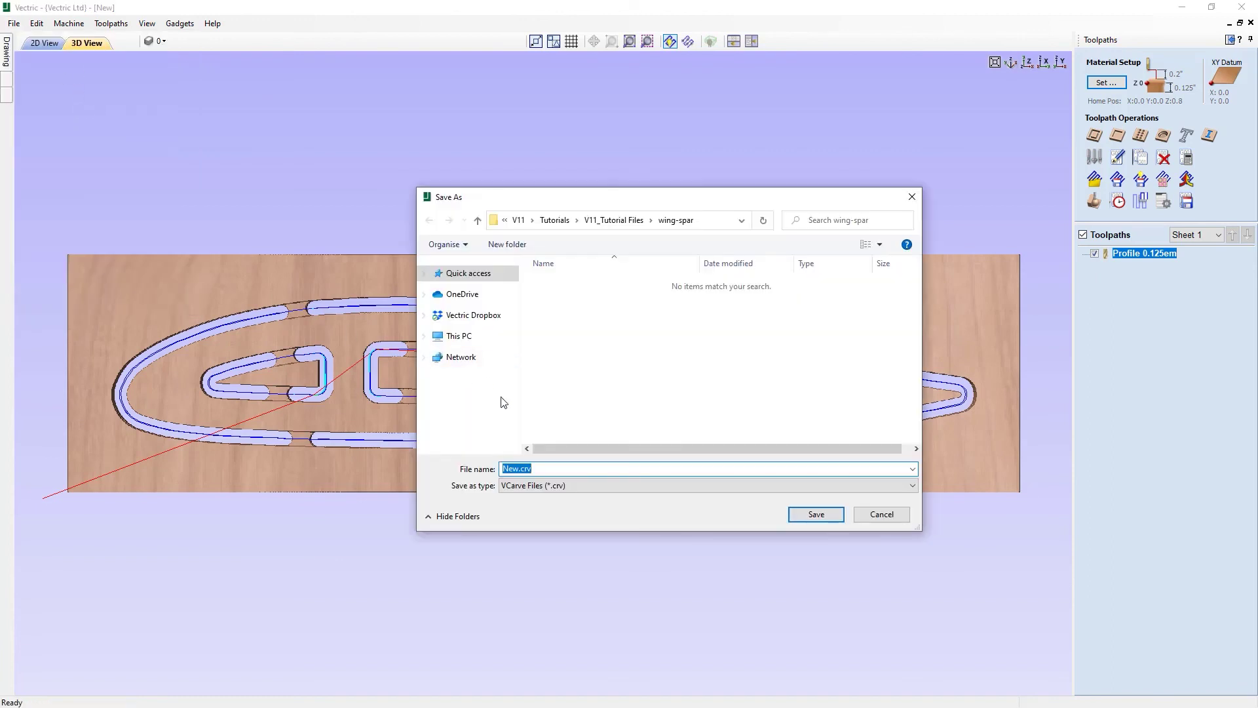
{"action": "right_click", "coordinate": [534, 468]}
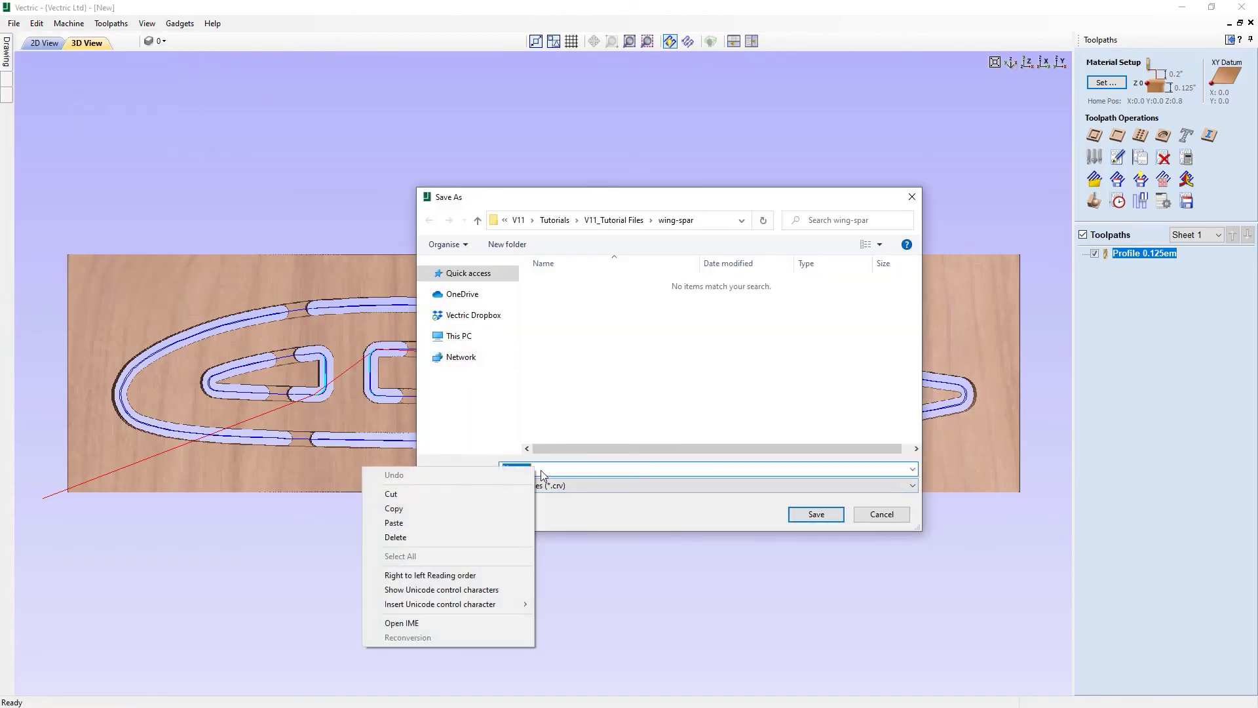
{"action": "left_click", "coordinate": [477, 522]}
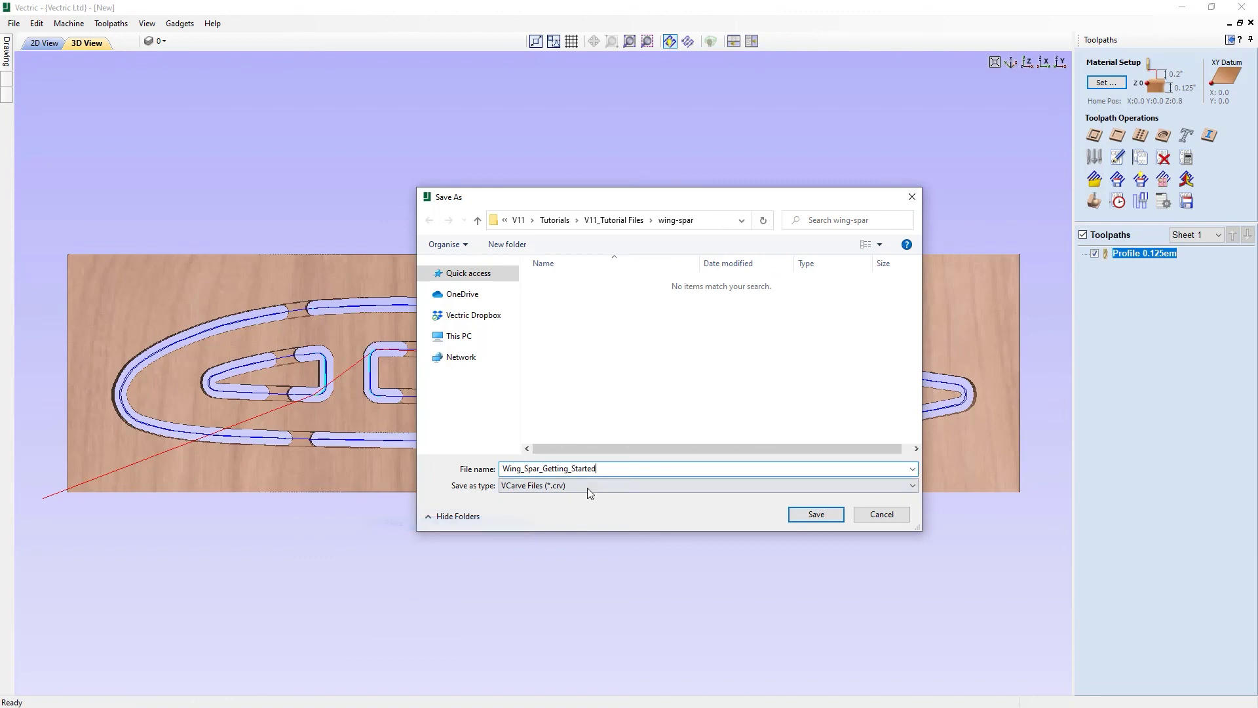
{"action": "left_click", "coordinate": [820, 518]}
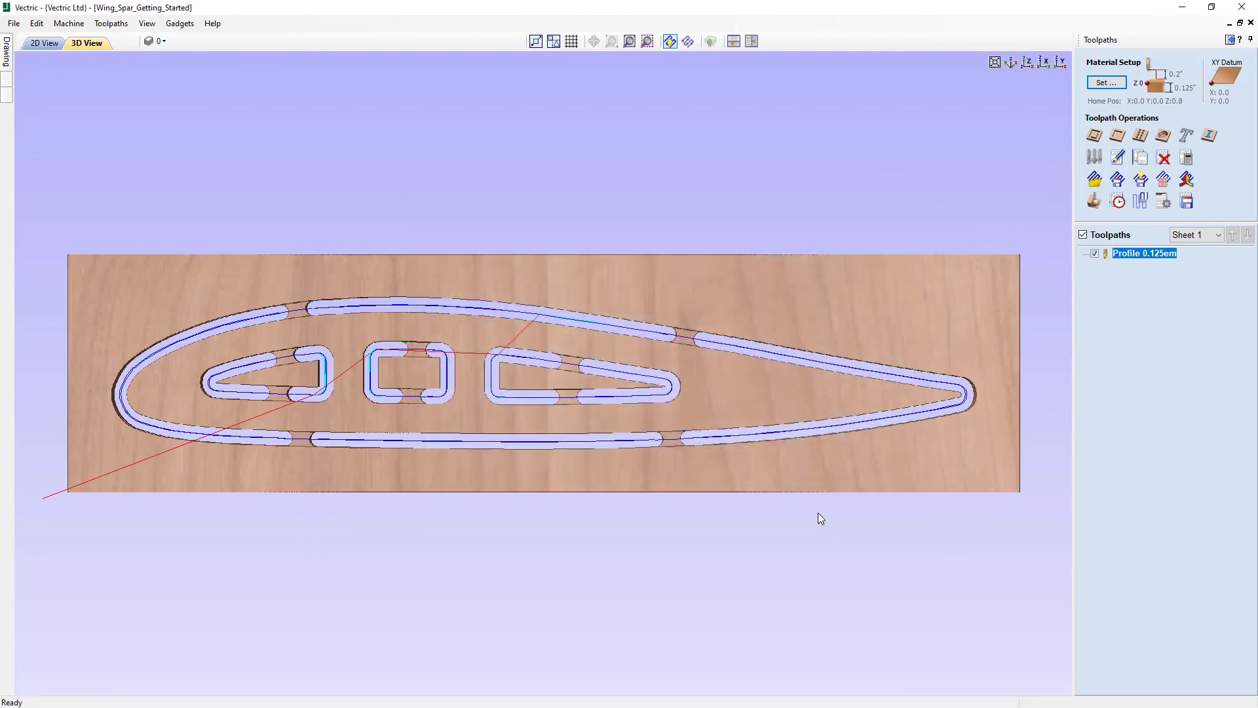